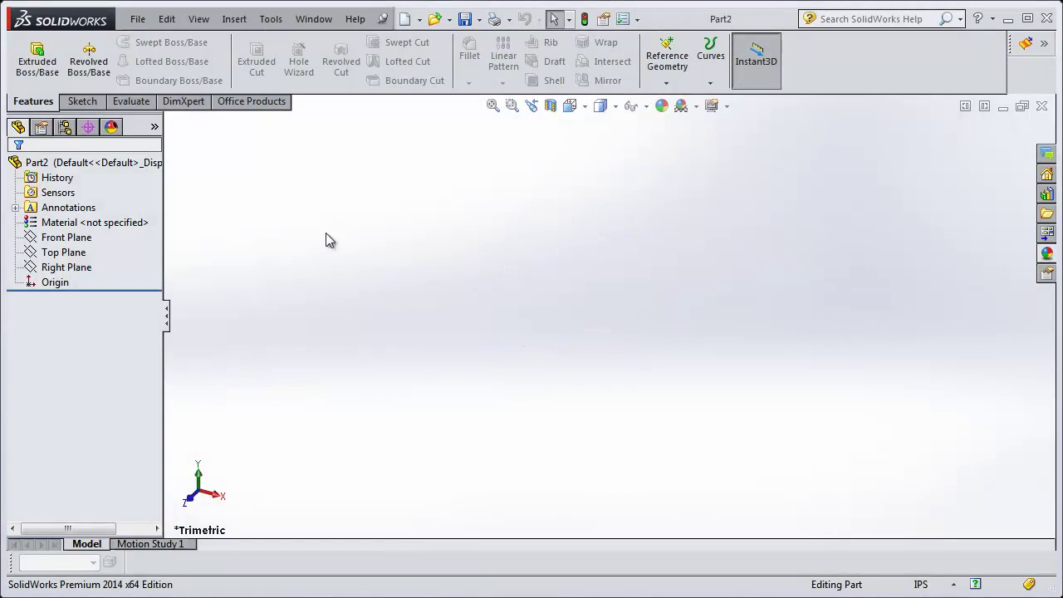
Step: Sketch a corner rectangle on the Top Plane
left_click(82, 101)
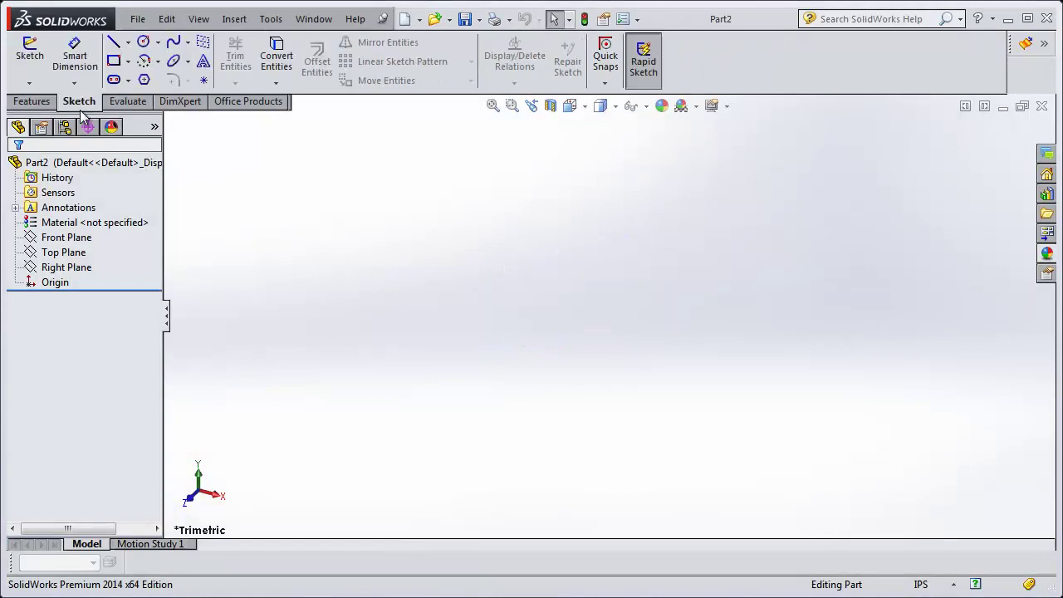
left_click(33, 63)
left_click(432, 326)
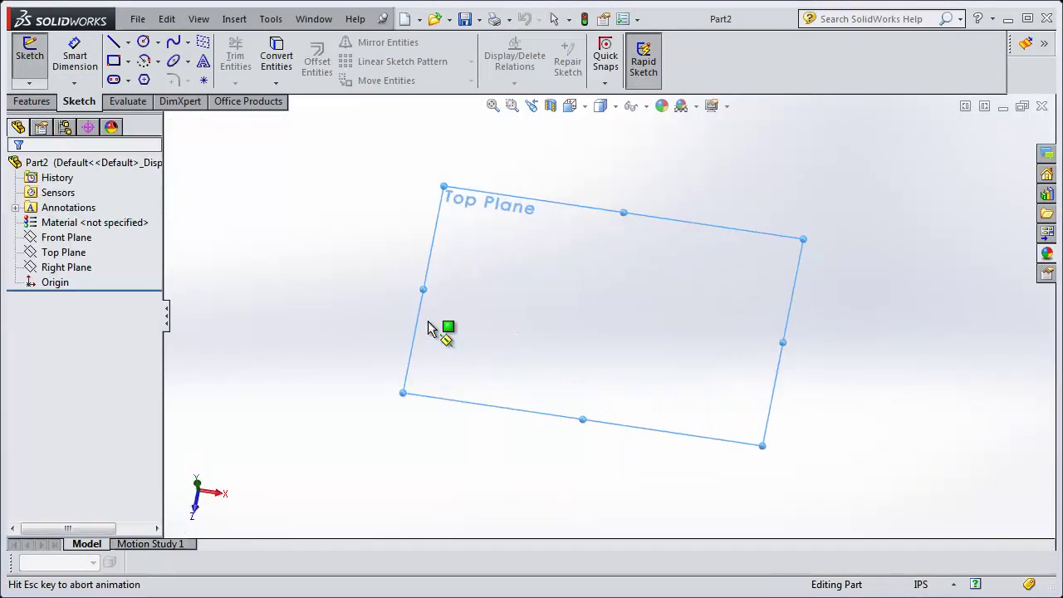
left_click(114, 61)
left_click(345, 197)
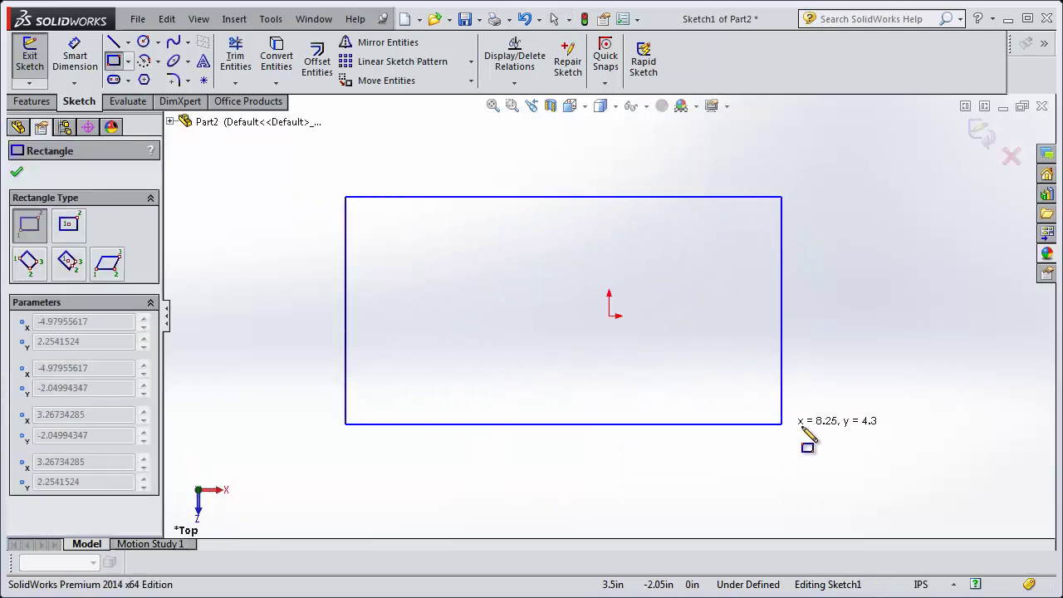
left_click(899, 474)
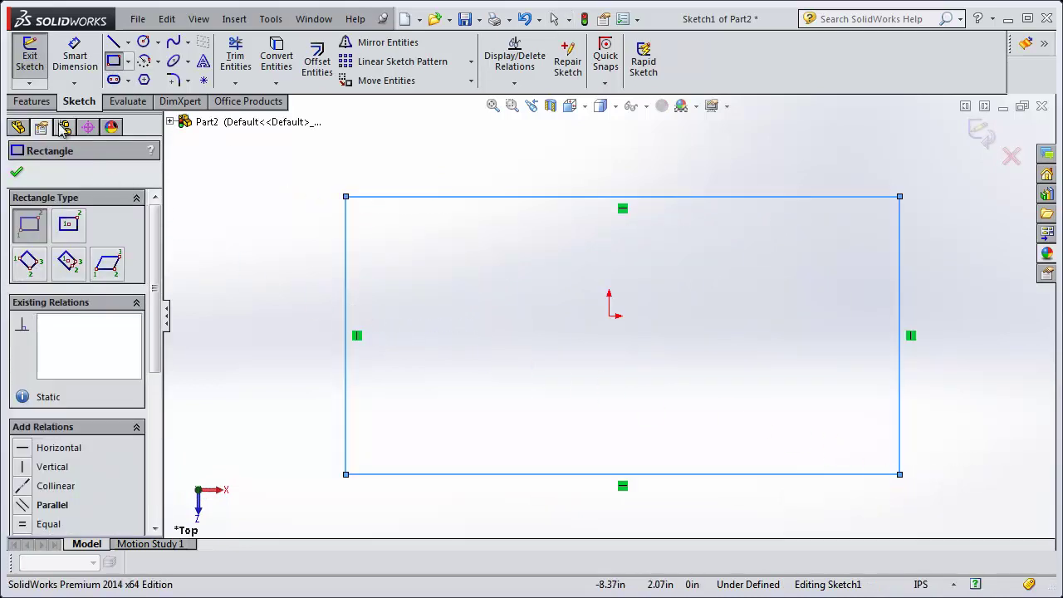
Step: Extrude the rectangle 0.30in into the base plate, Boss-Extrude1
left_click(34, 100)
left_click(33, 64)
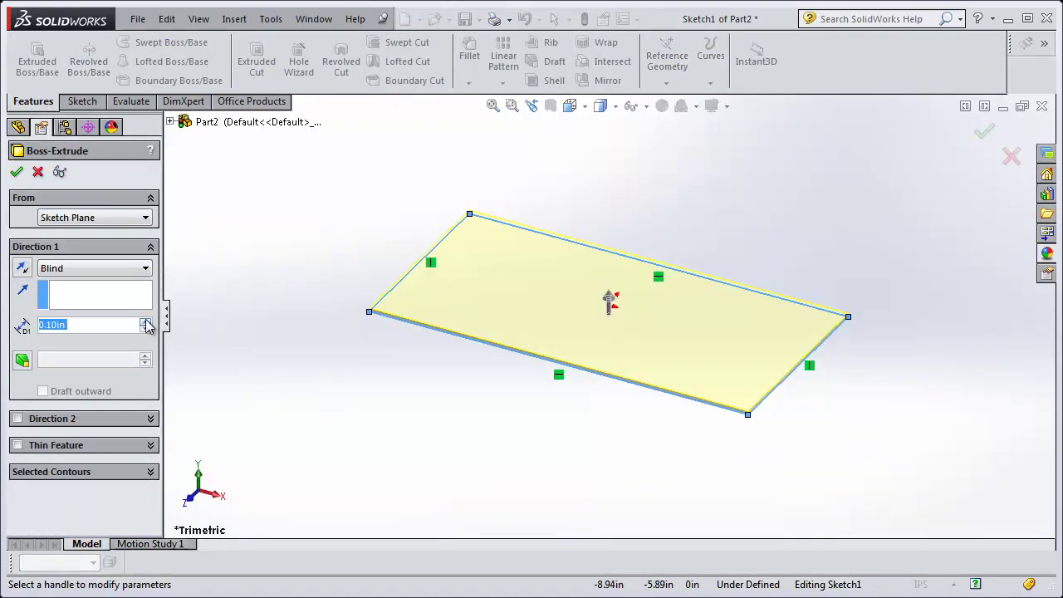
left_click(145, 323)
left_click(145, 322)
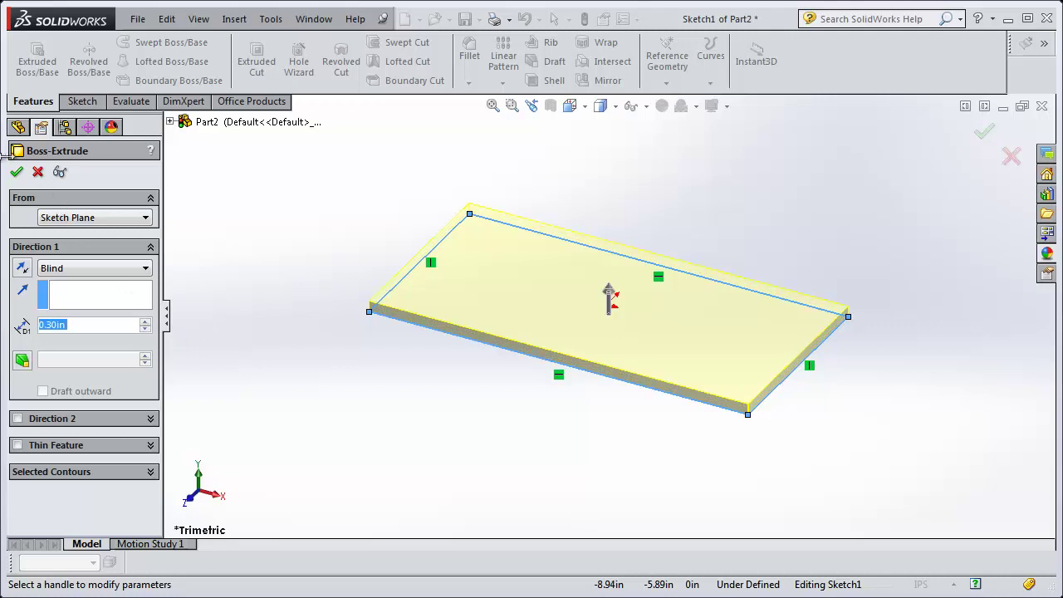
left_click(17, 171)
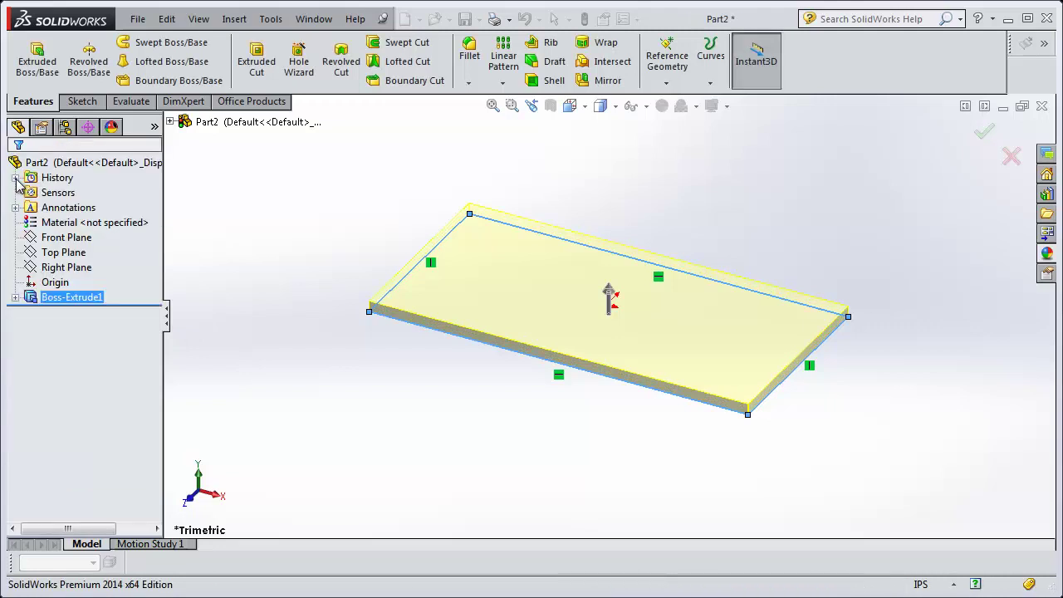
Step: Sketch a thin rectangle along the back edge of the plate's top face
left_click(504, 284)
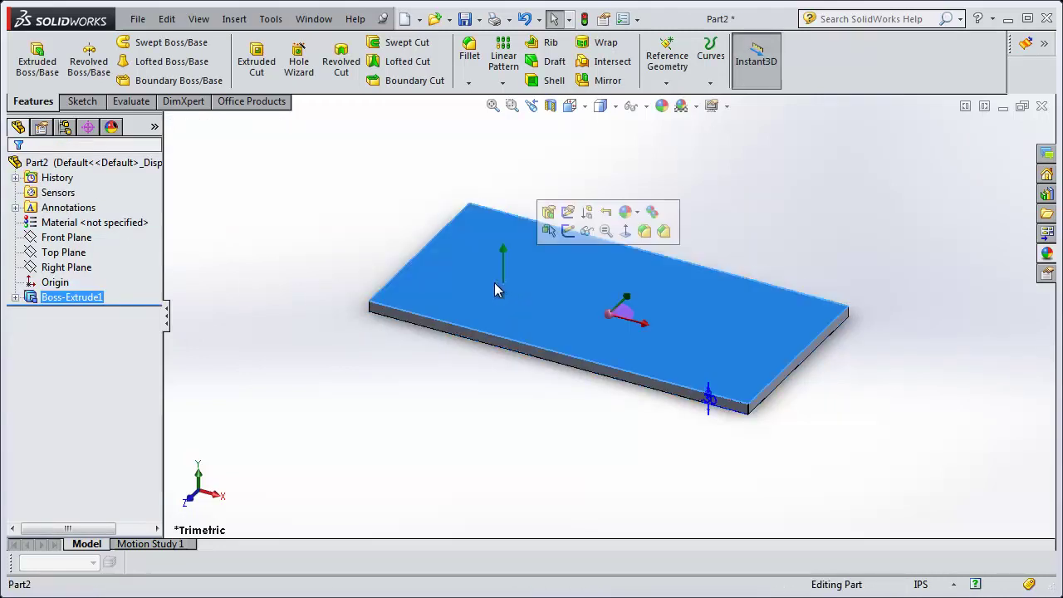
left_click(83, 103)
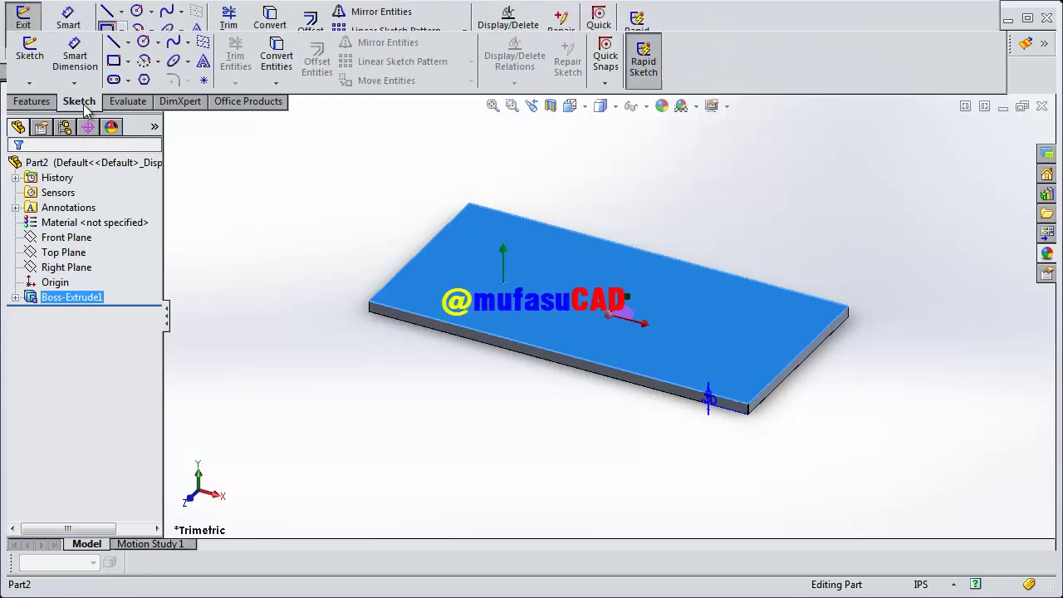
left_click(116, 63)
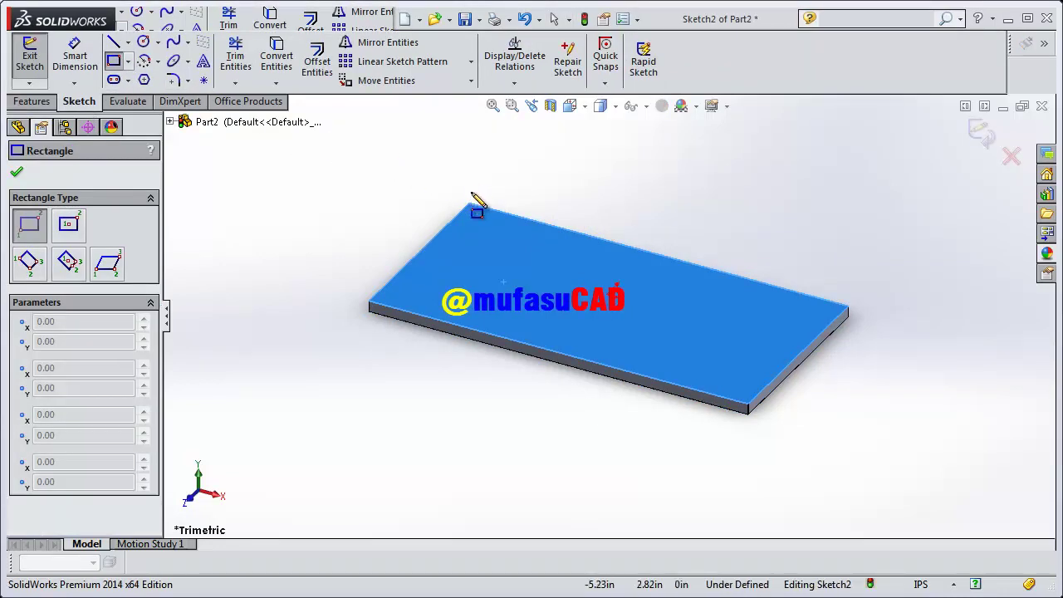
left_click(470, 204)
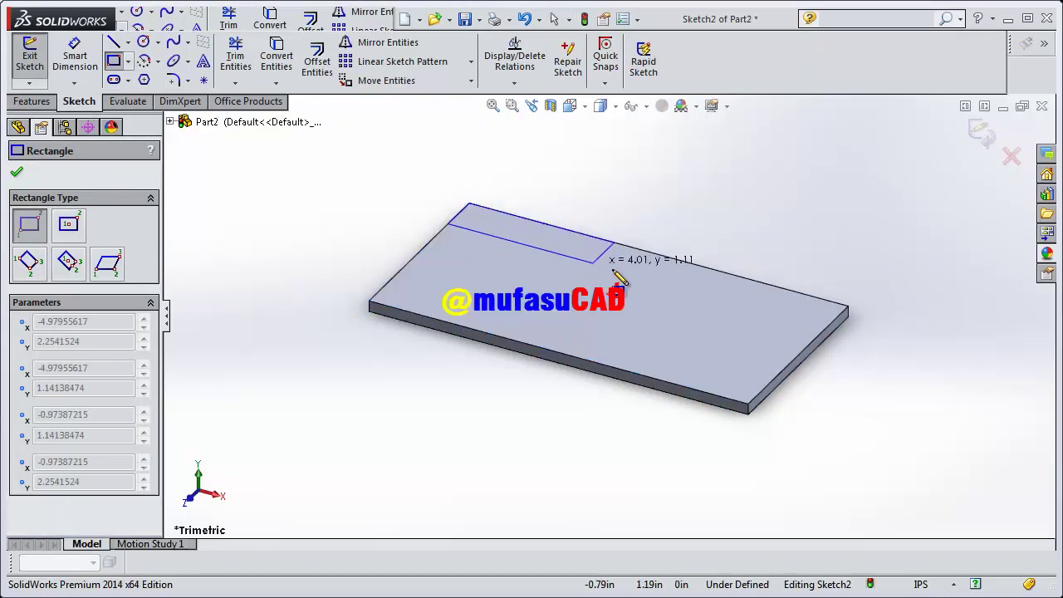
left_click(834, 322)
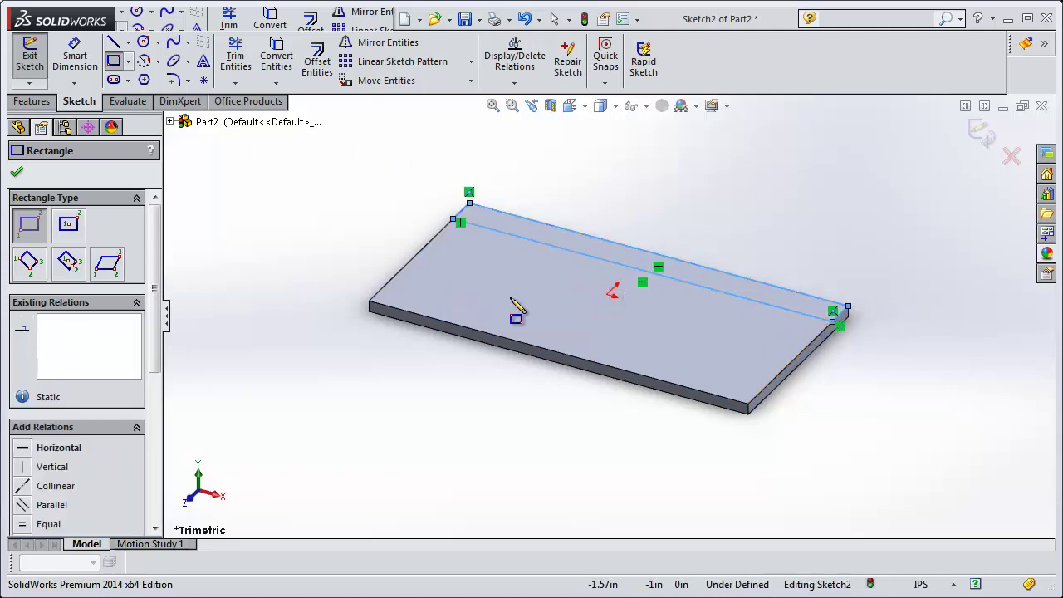
Step: Extrude the thin rectangle upward 4.70in to form the wall, Boss-Extrude2
left_click(31, 101)
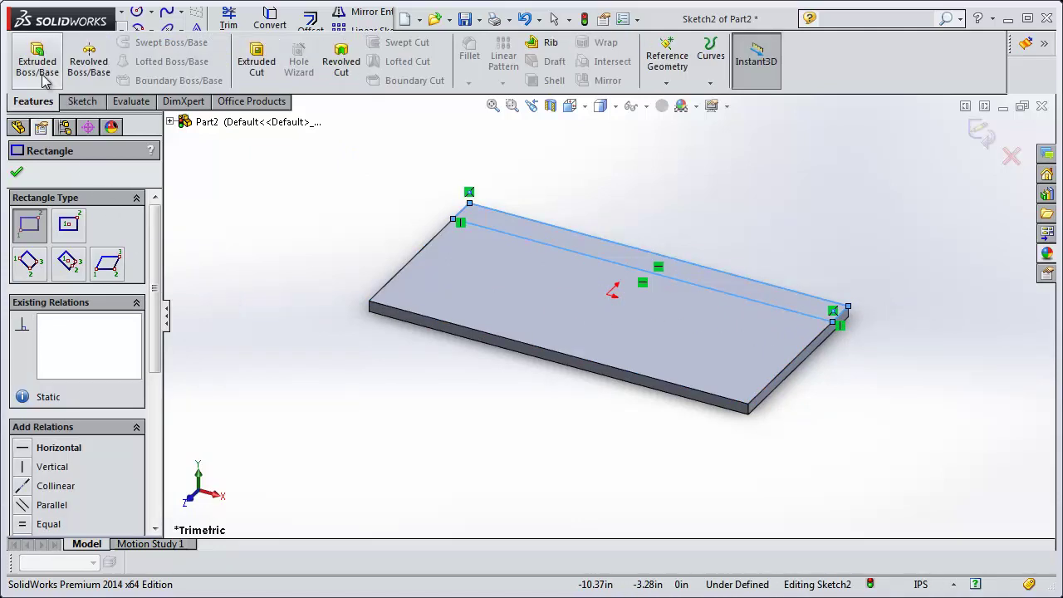
left_click(38, 65)
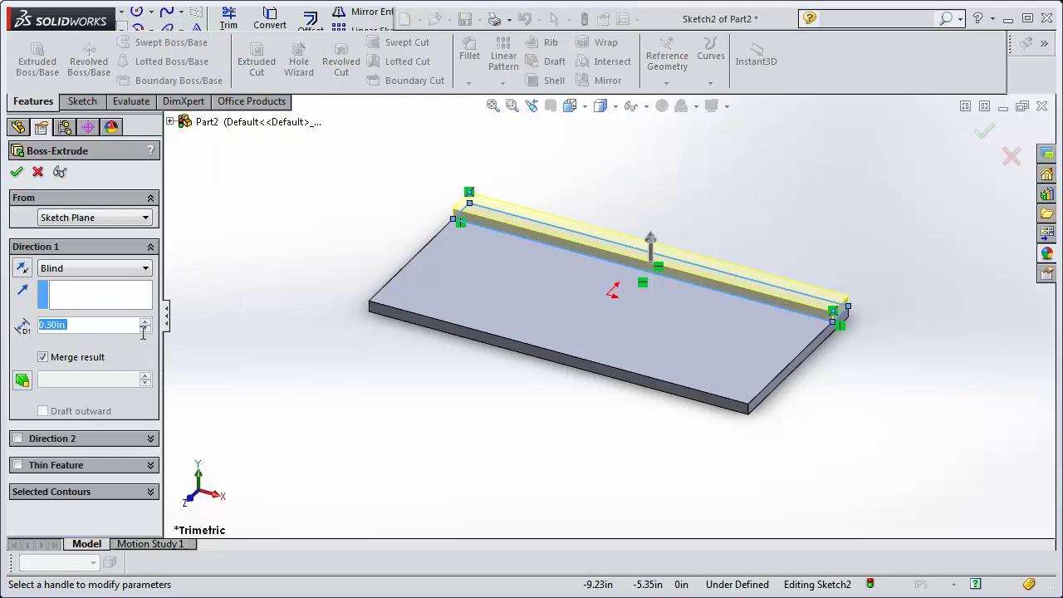
left_click(146, 322)
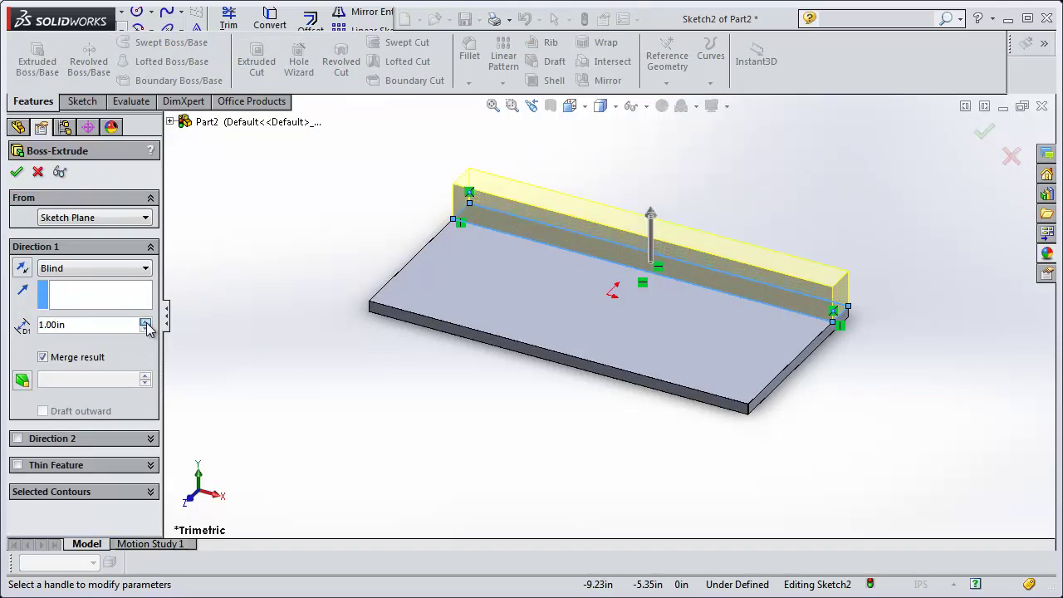
left_click_drag(145, 323, 145, 323)
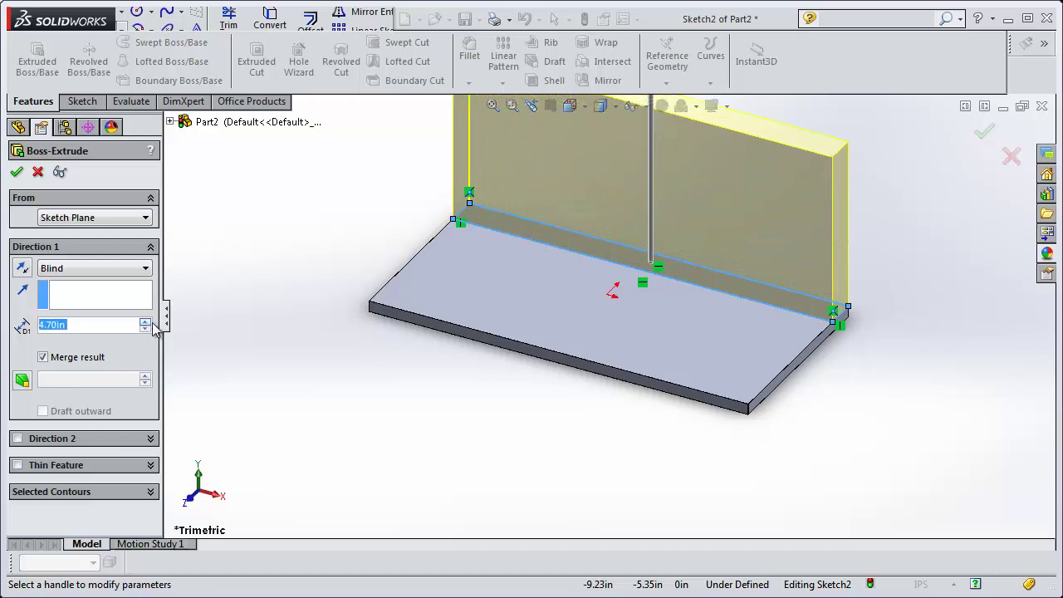
middle_click_drag(552, 281, 525, 365, "ctrl")
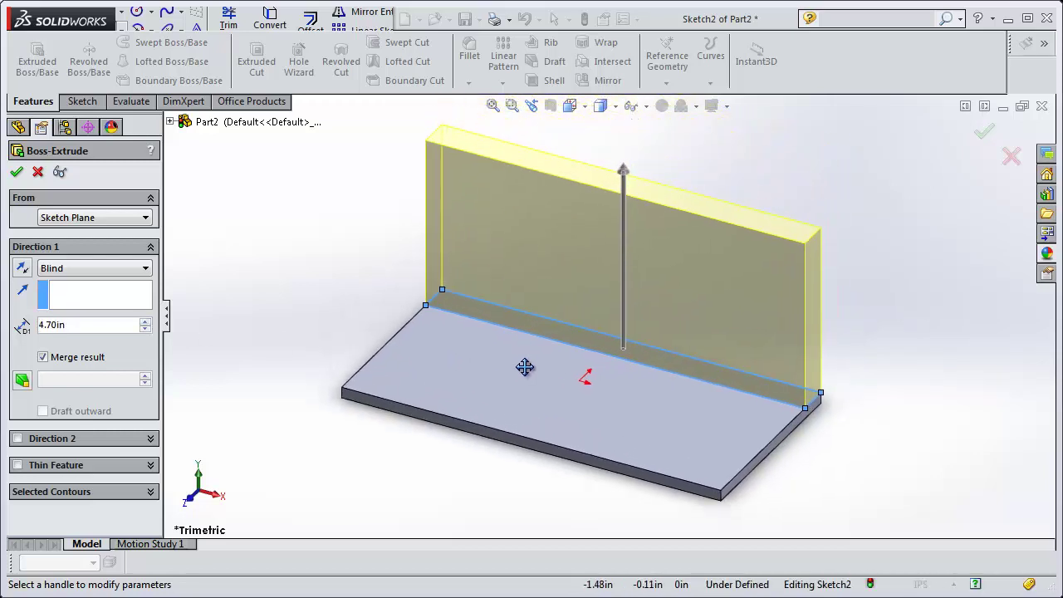
left_click(17, 173)
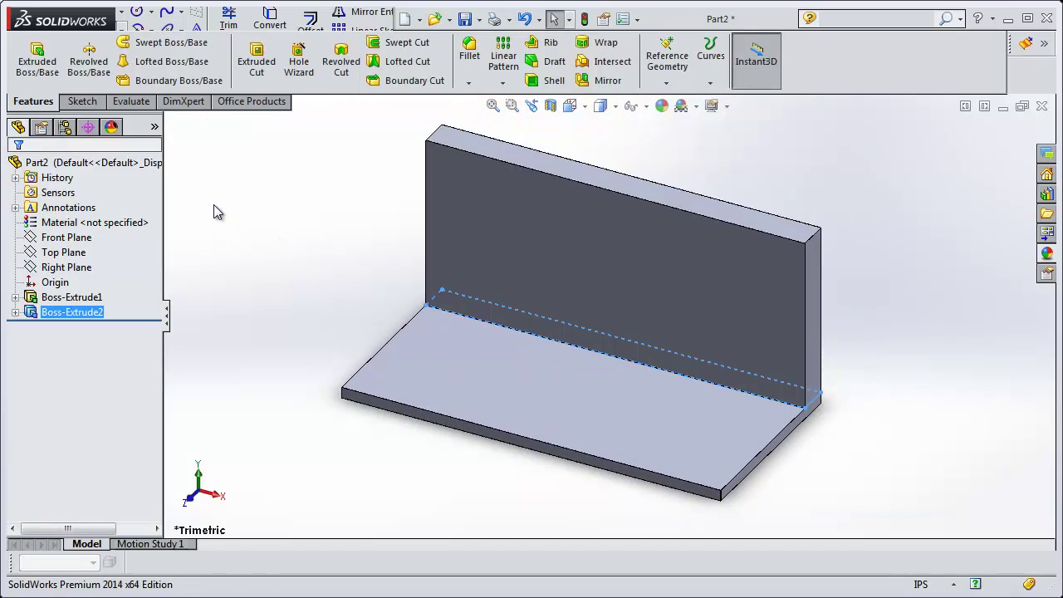
Step: Sketch a circle on the plate's top face near the front-left corner
left_click(87, 105)
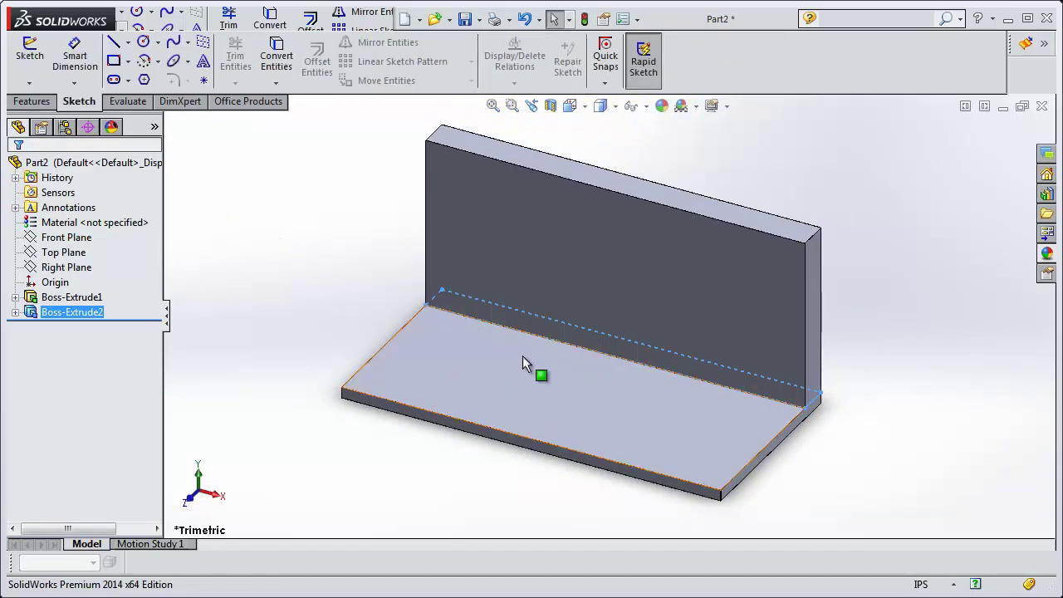
left_click(545, 370)
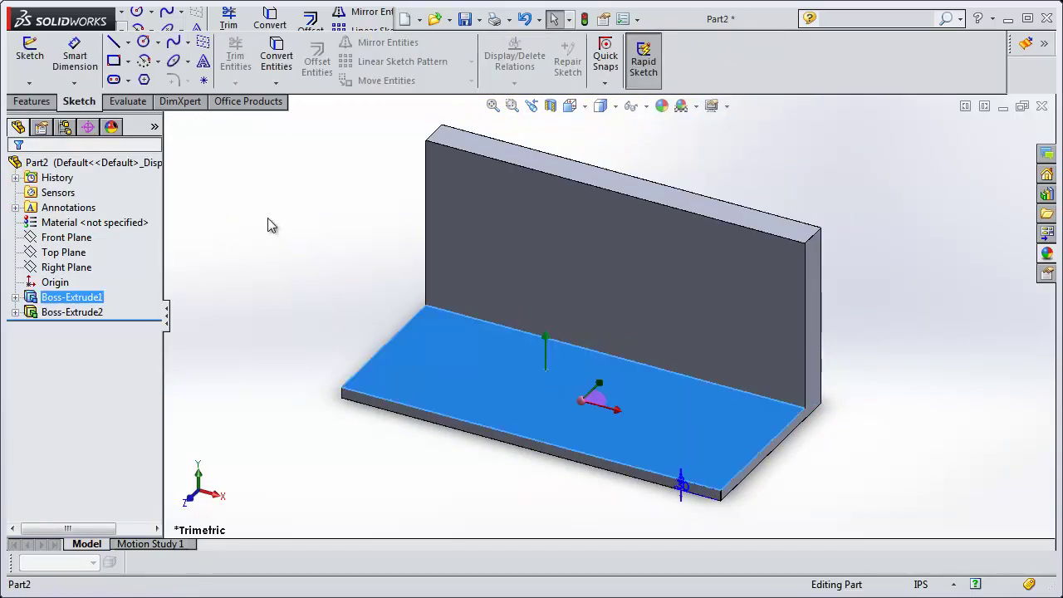
left_click(143, 42)
left_click(497, 385)
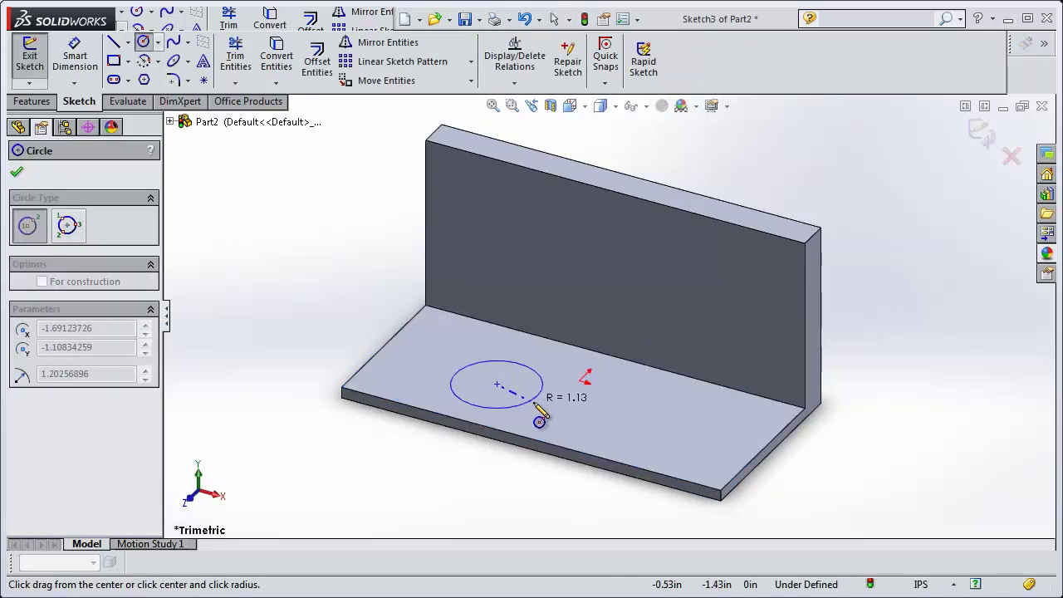
left_click(526, 400)
Step: Extrude the circle into a 1.89in-tall cylinder, Boss-Extrude3
left_click(31, 102)
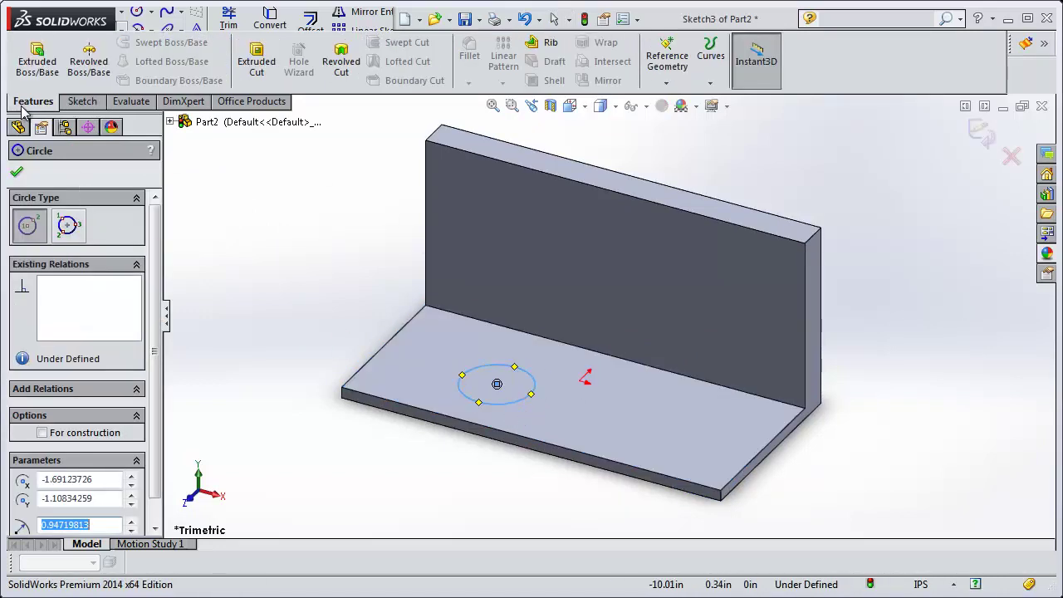
left_click(38, 65)
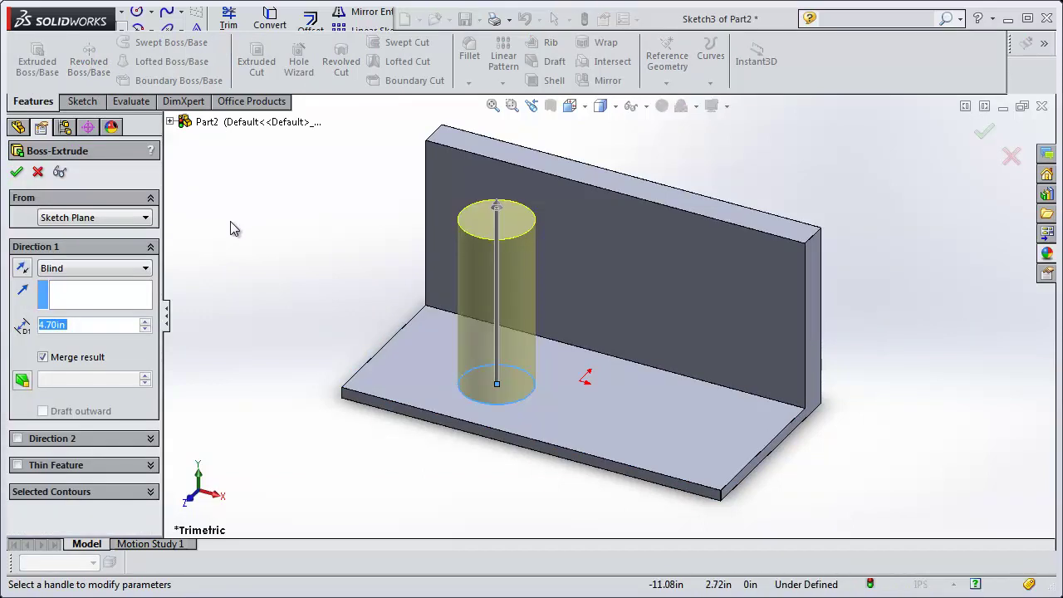
left_click(499, 211)
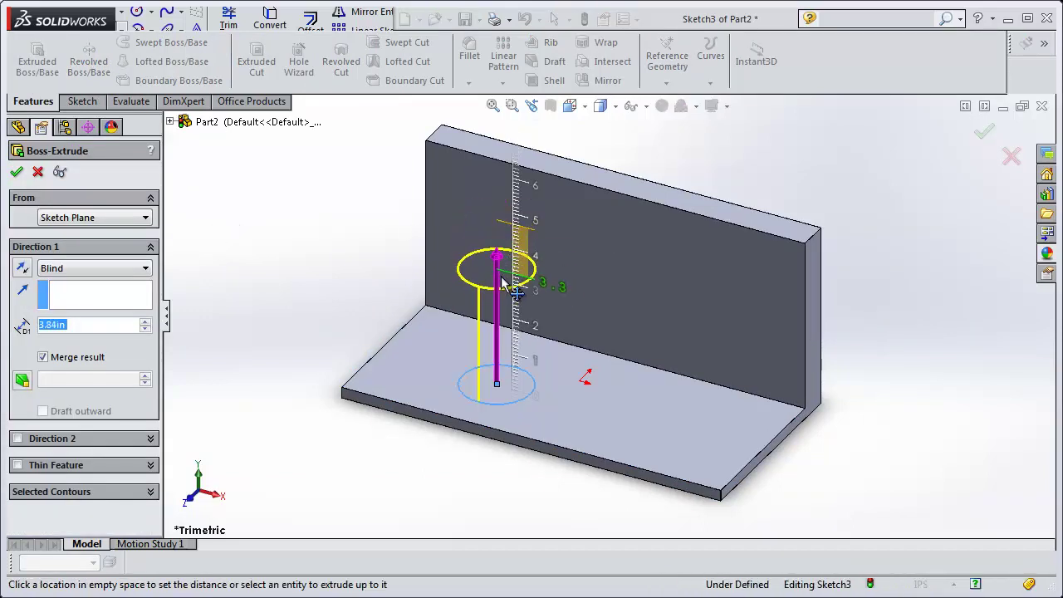
left_click(505, 332)
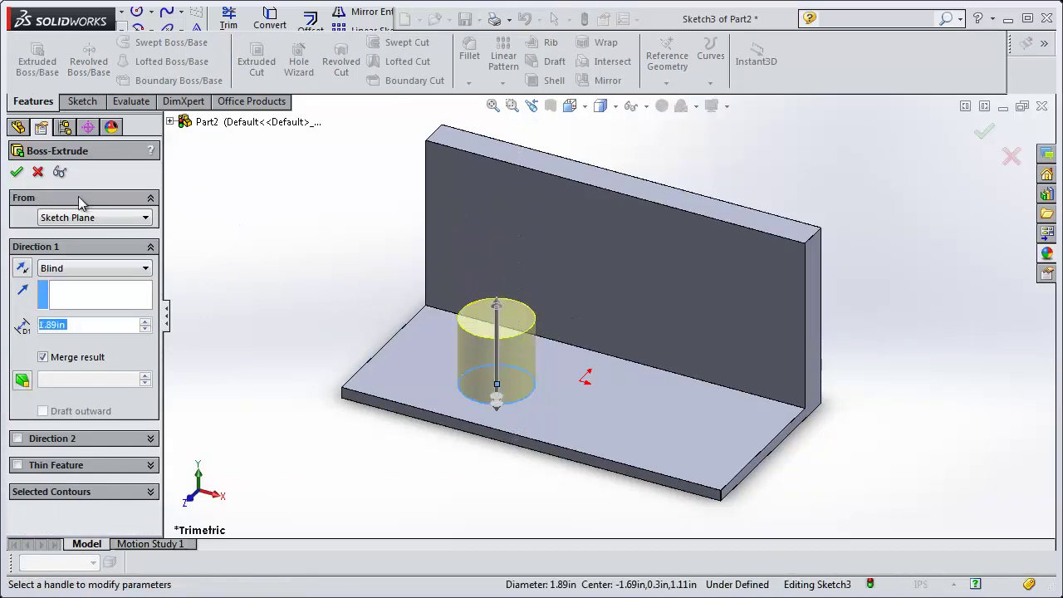
left_click(16, 172)
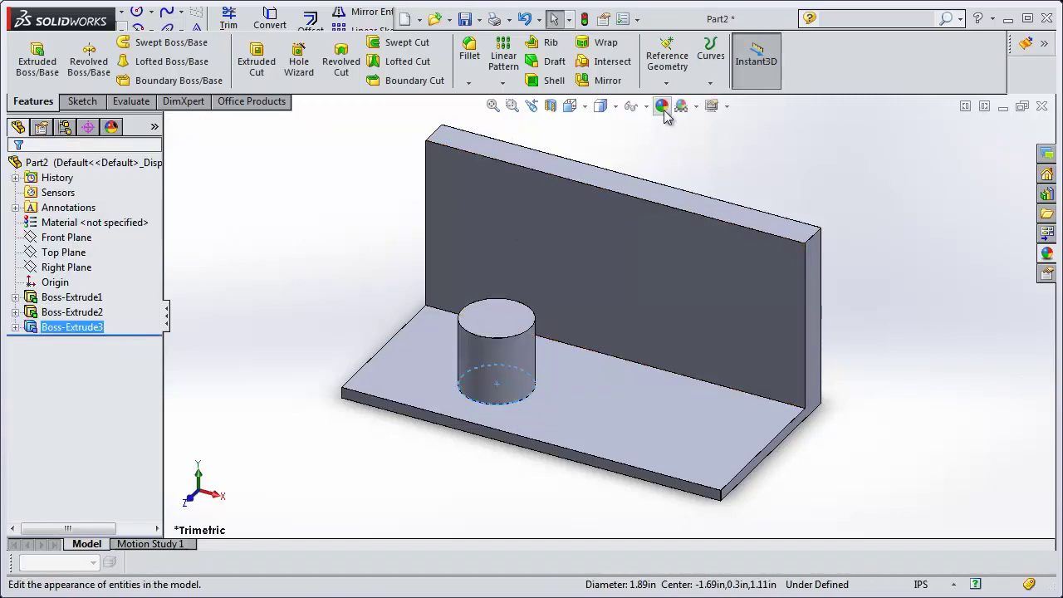
Step: Open the appearance editor with the wall, Boss-Extrude2, replacing Boss-Extrude3 as the target
left_click(664, 113)
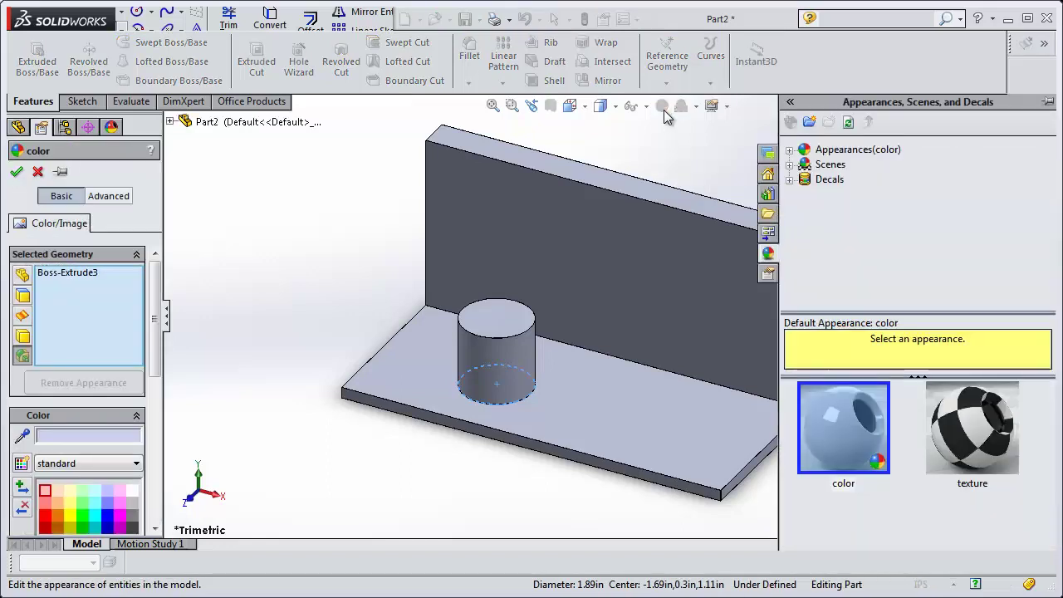
left_click(1048, 103)
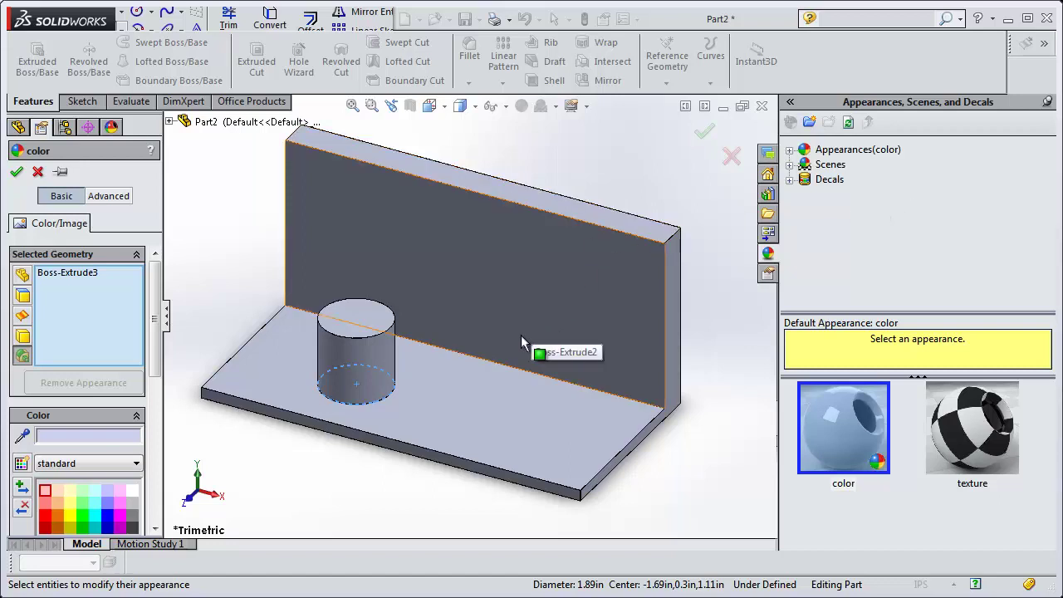
left_click(509, 277)
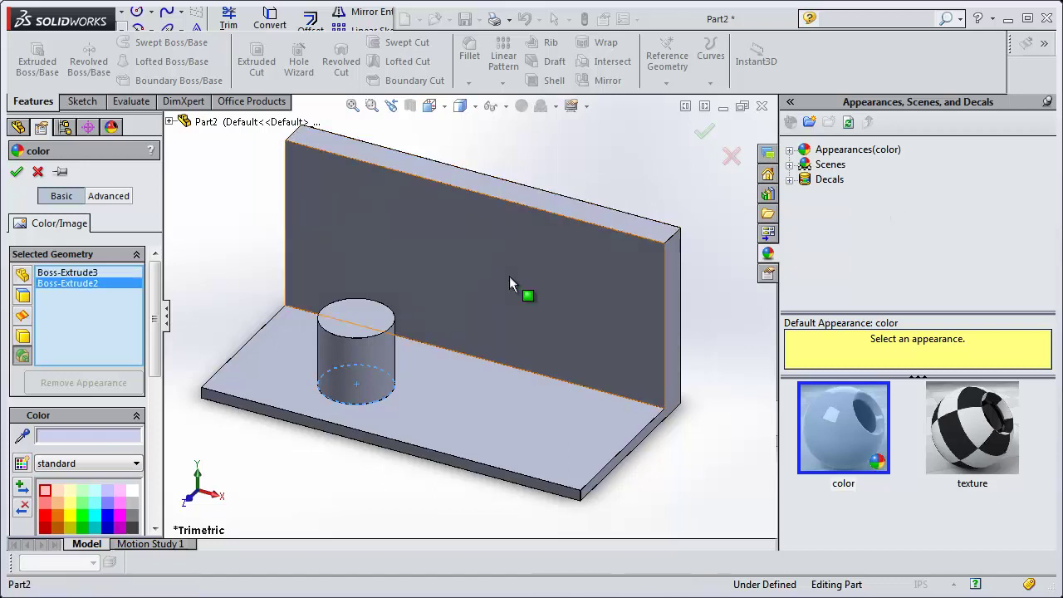
right_click(76, 274)
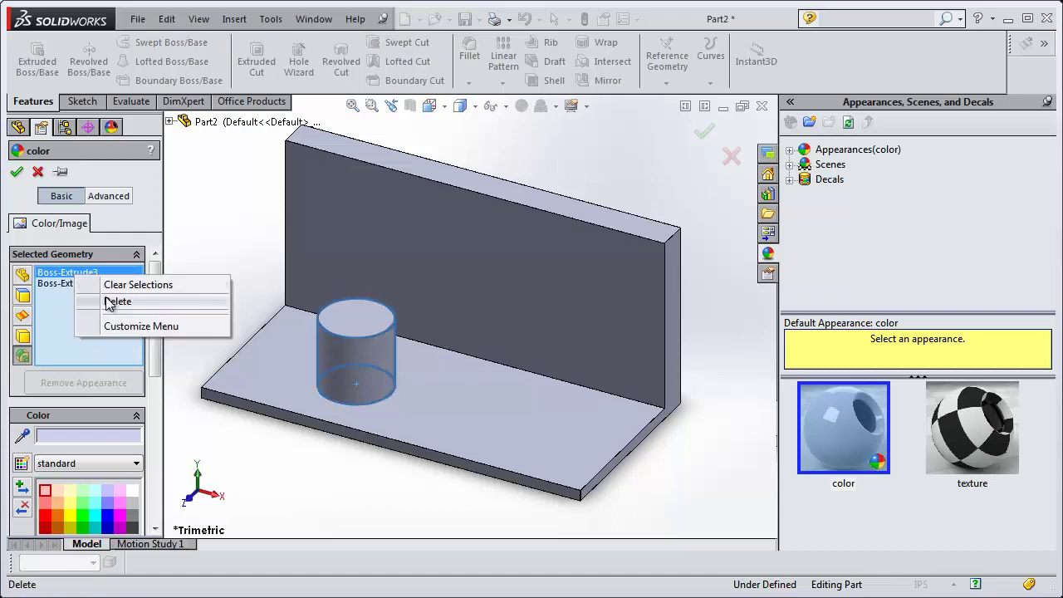
left_click(108, 303)
left_click(83, 274)
right_click(83, 280)
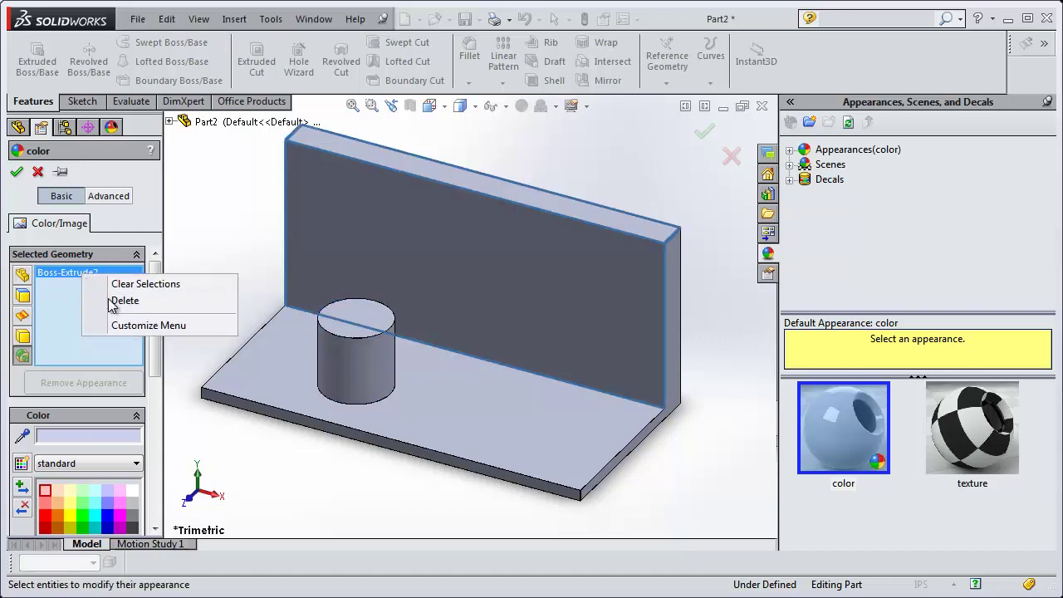
Step: Target only the back wall's face instead of the whole Boss-Extrude2 body
left_click(109, 301)
left_click(22, 299)
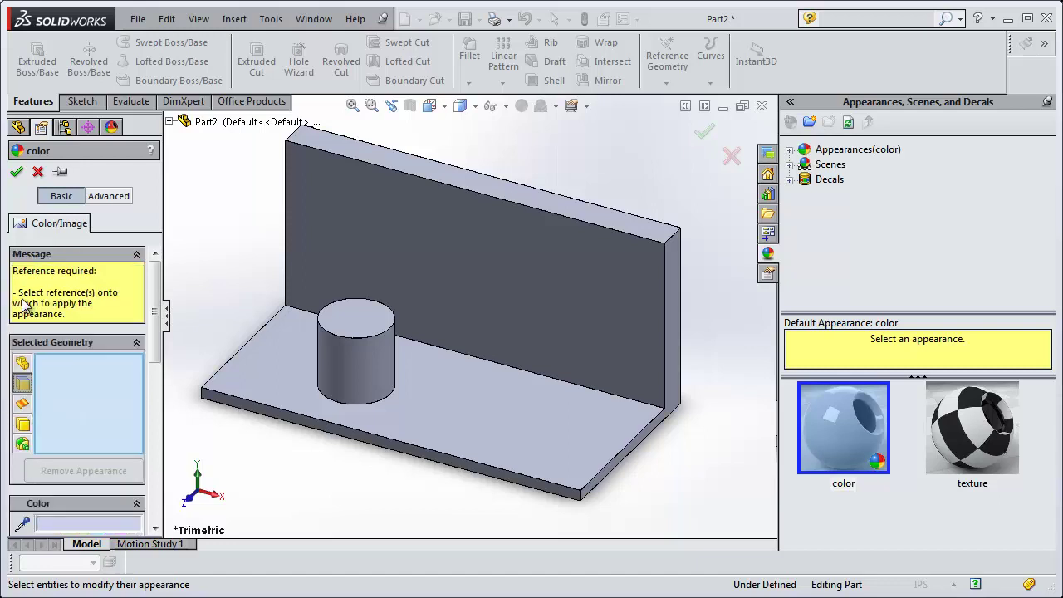
left_click(482, 266)
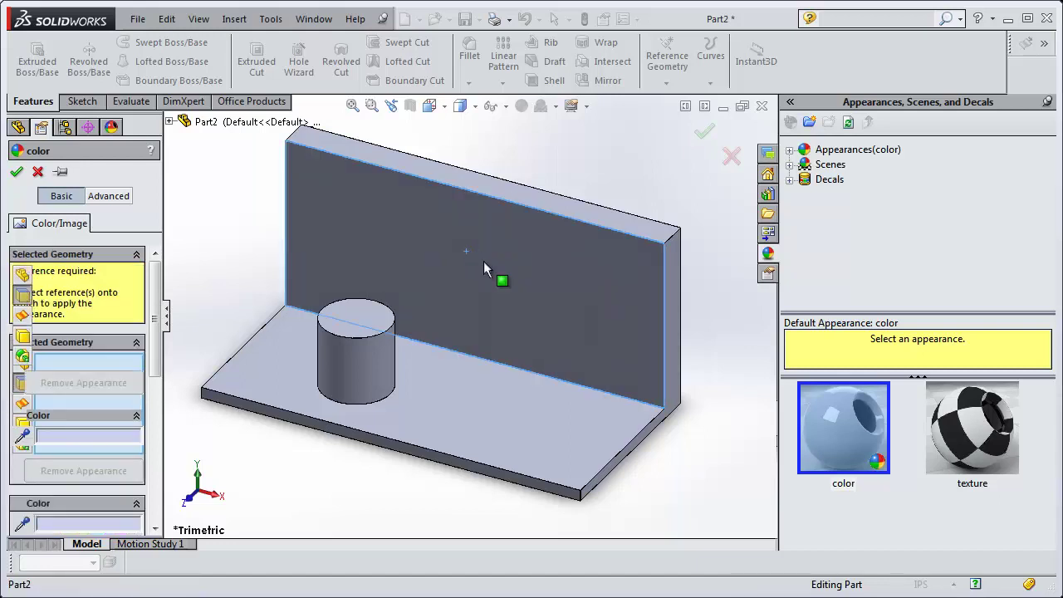
Step: Apply Stone > Brick > old english brick to the wall face with a smaller texture mapping
left_click(789, 151)
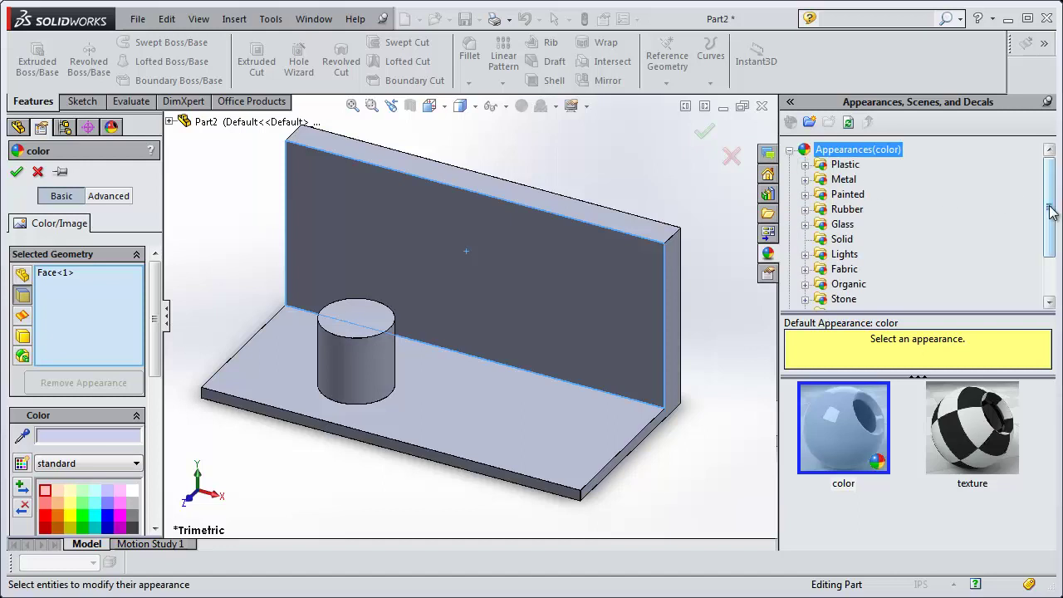
left_click_drag(1047, 208, 1043, 259)
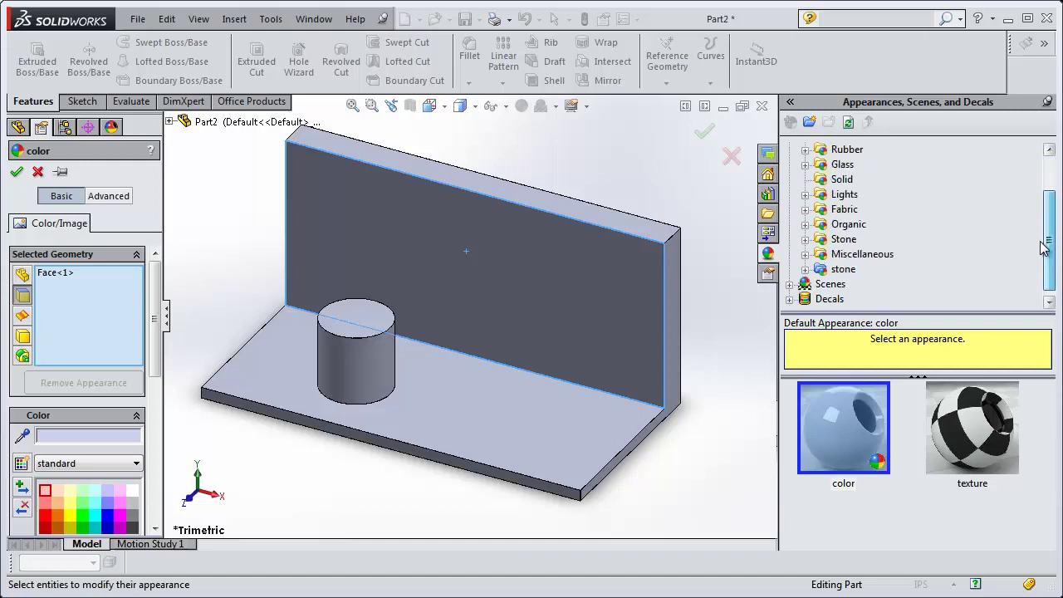
left_click(805, 239)
left_click(864, 285)
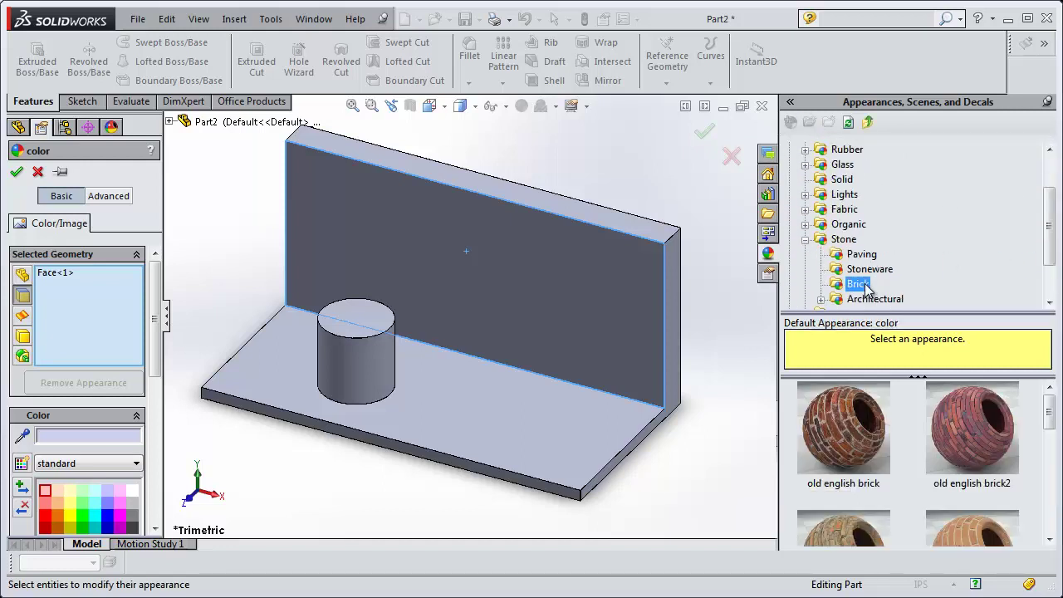
left_click_drag(853, 455, 590, 345)
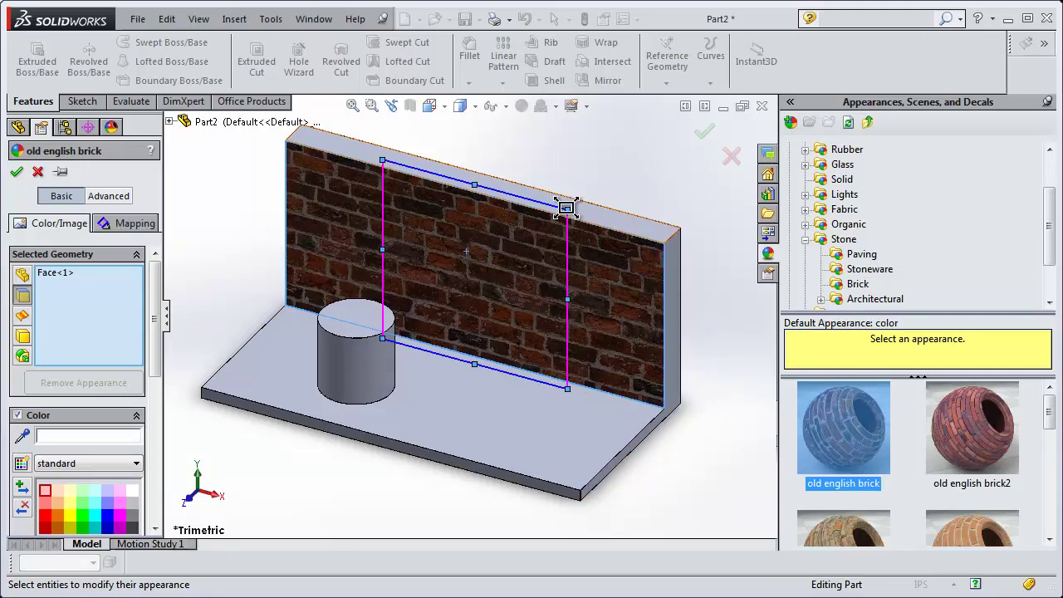
mouse_move(568, 211)
left_mouse_down()
mouse_move(510, 250)
mouse_move(576, 225)
mouse_move(557, 237)
left_mouse_up()
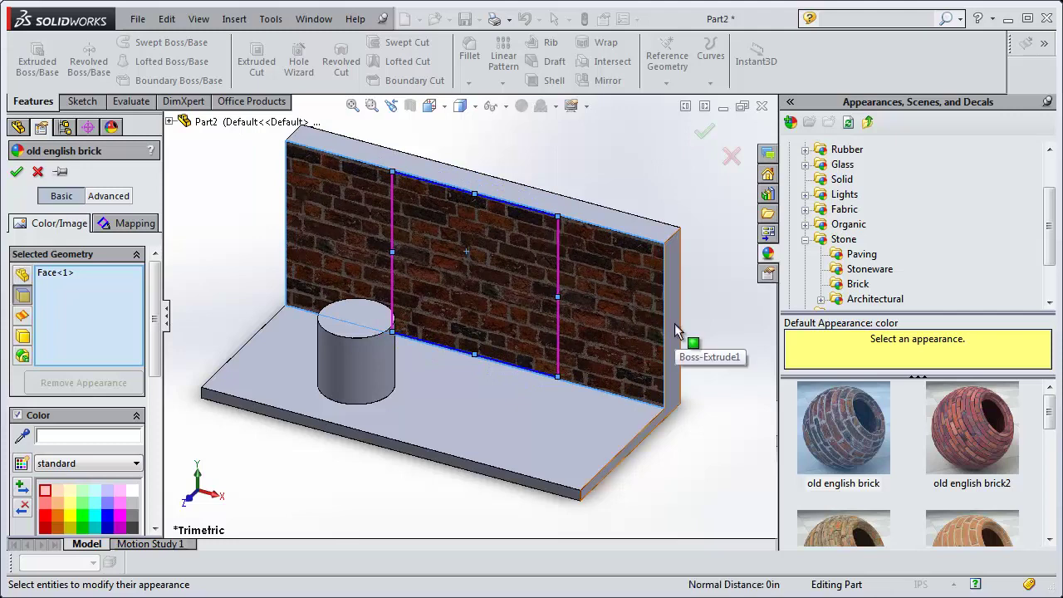
left_click(16, 174)
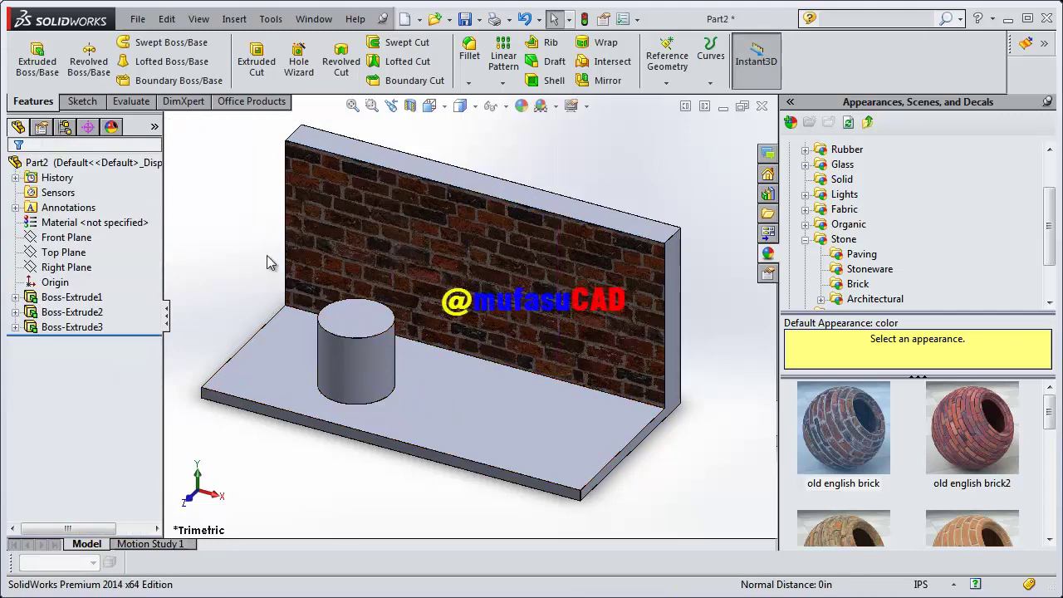
Step: Give the base plate's top face the Stone > Stoneware stoneware appearance instead of the whole part
left_click(521, 106)
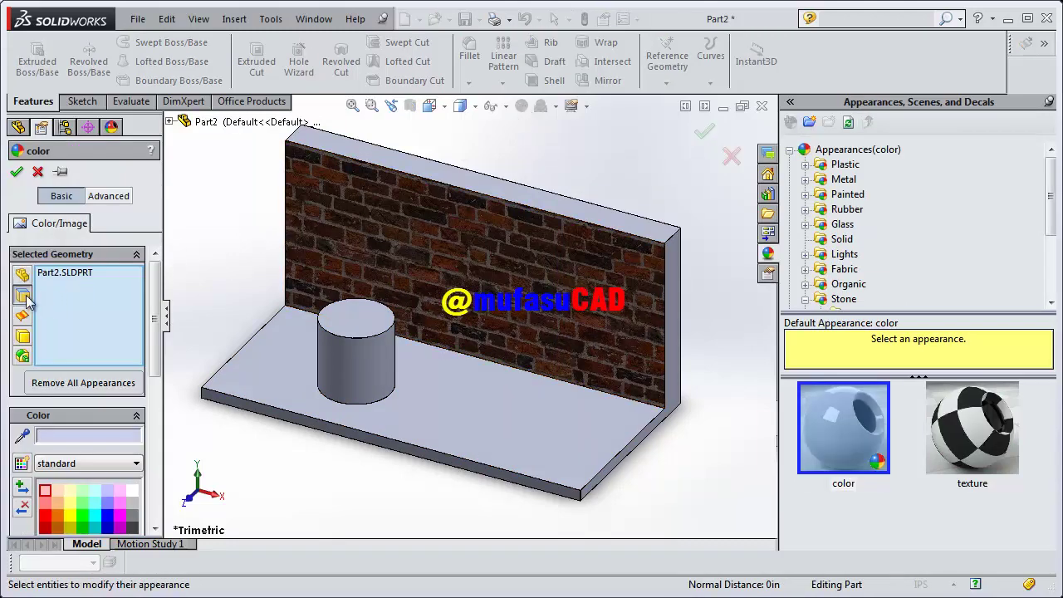
right_click(71, 274)
left_click(112, 297)
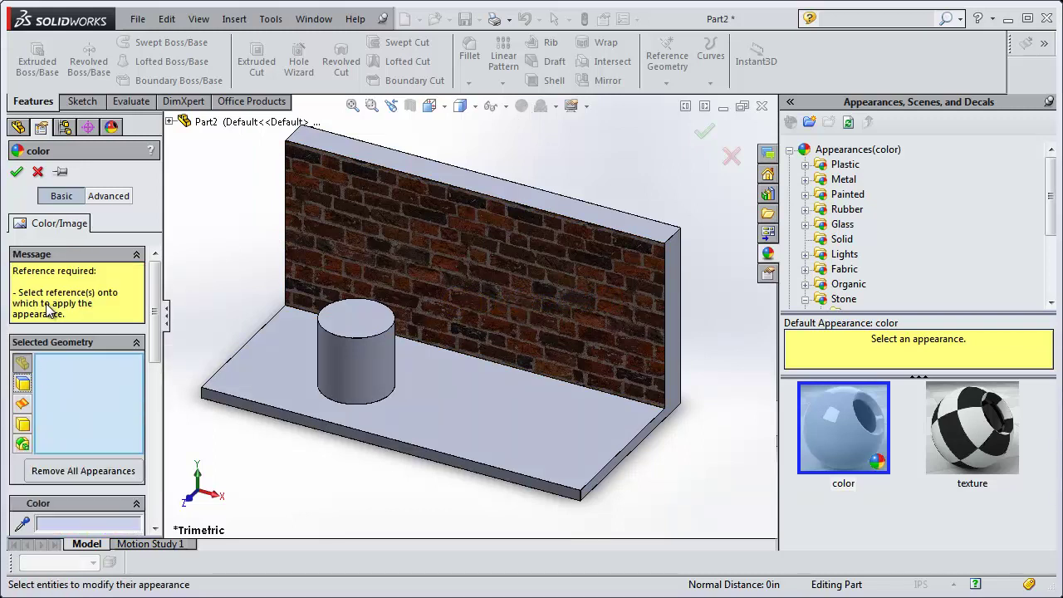
left_click(252, 377)
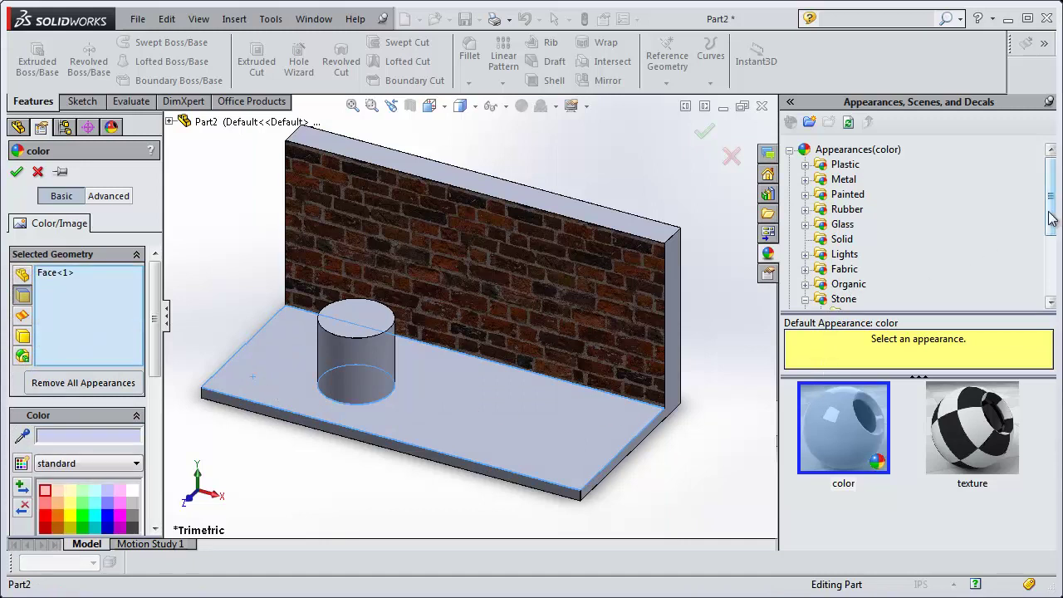
left_click_drag(1052, 218, 1048, 262)
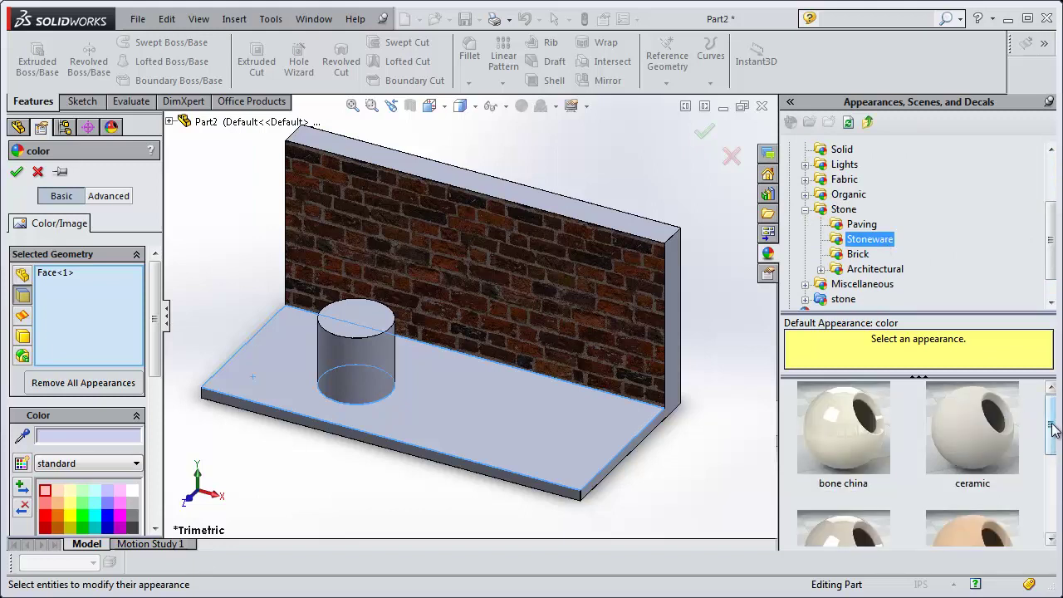
left_click_drag(1052, 427, 1049, 451)
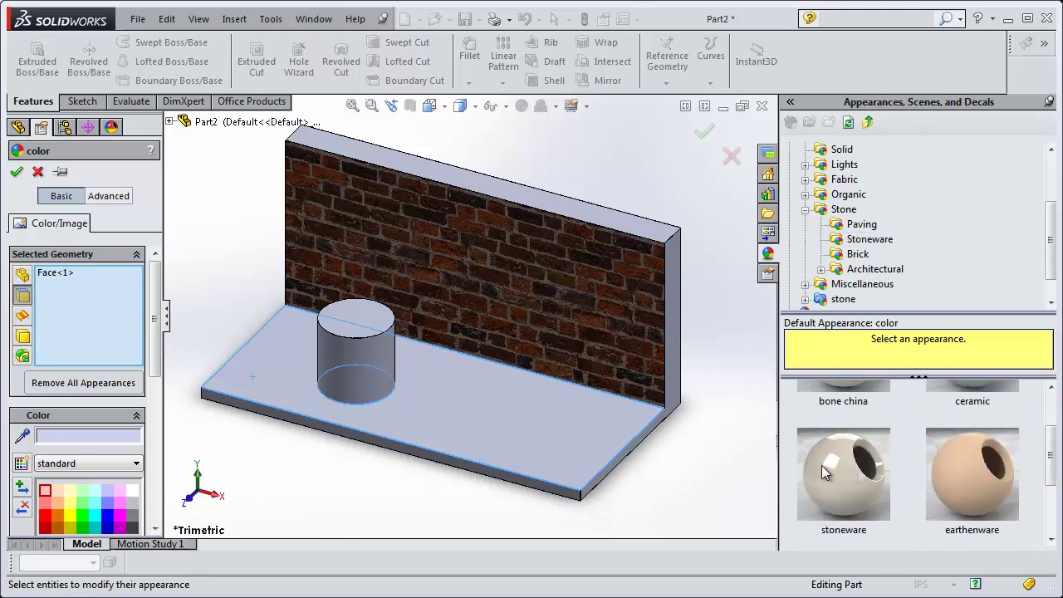
left_click_drag(837, 470, 493, 423)
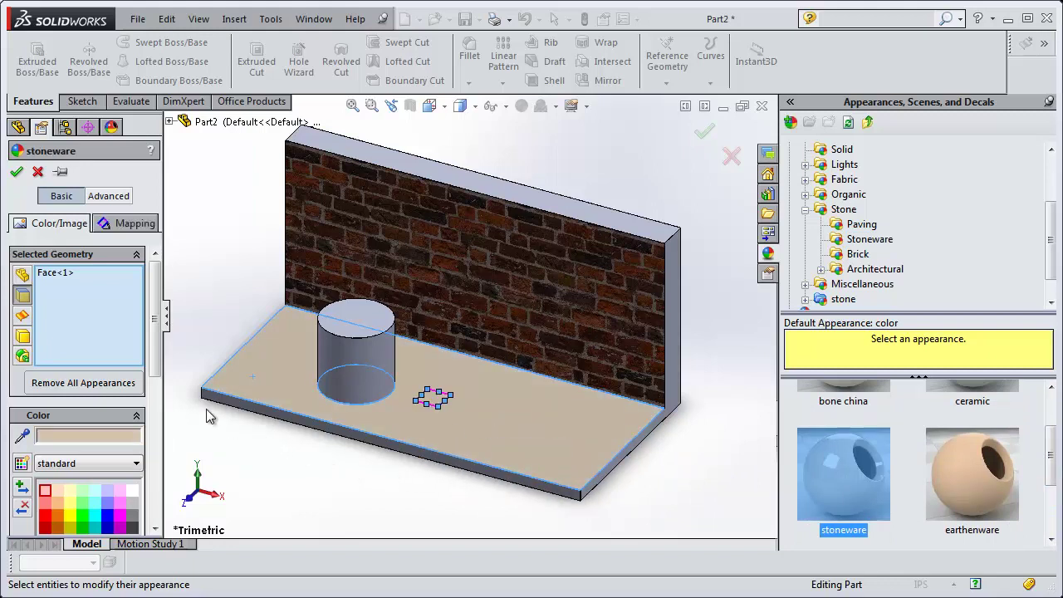
left_click(16, 173)
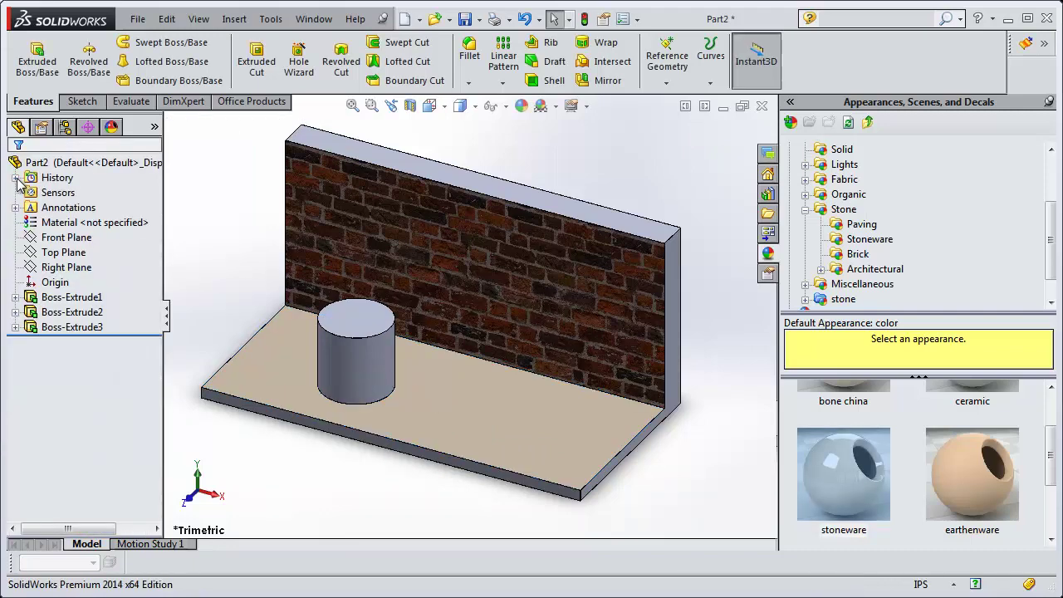
Step: Apply Metal > Aluminum > polished aluminum to the cylinder
left_click(522, 107)
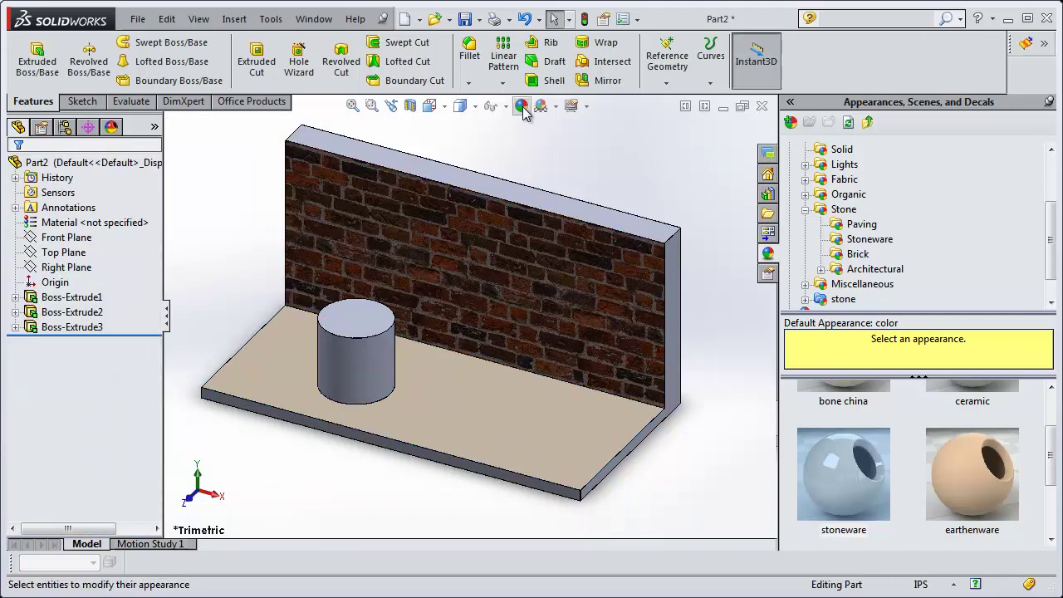
left_click(355, 375)
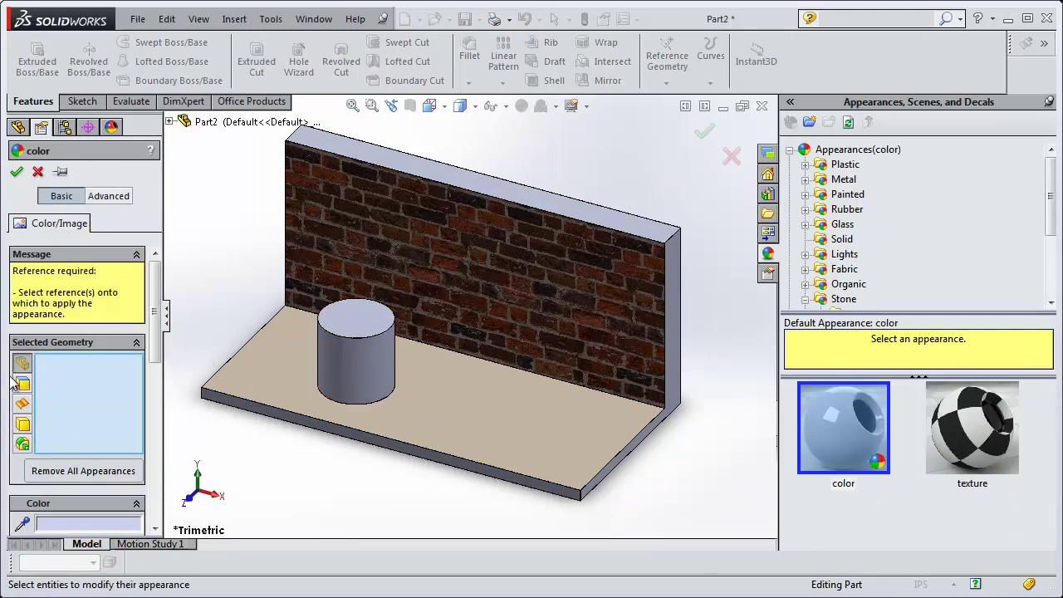
left_click(333, 370)
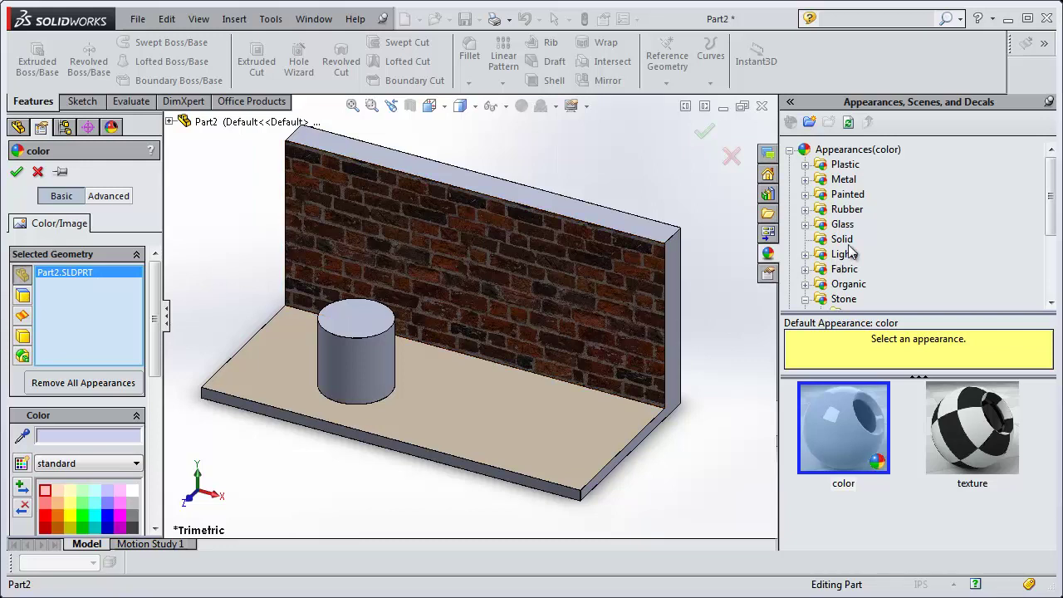
left_click(804, 194)
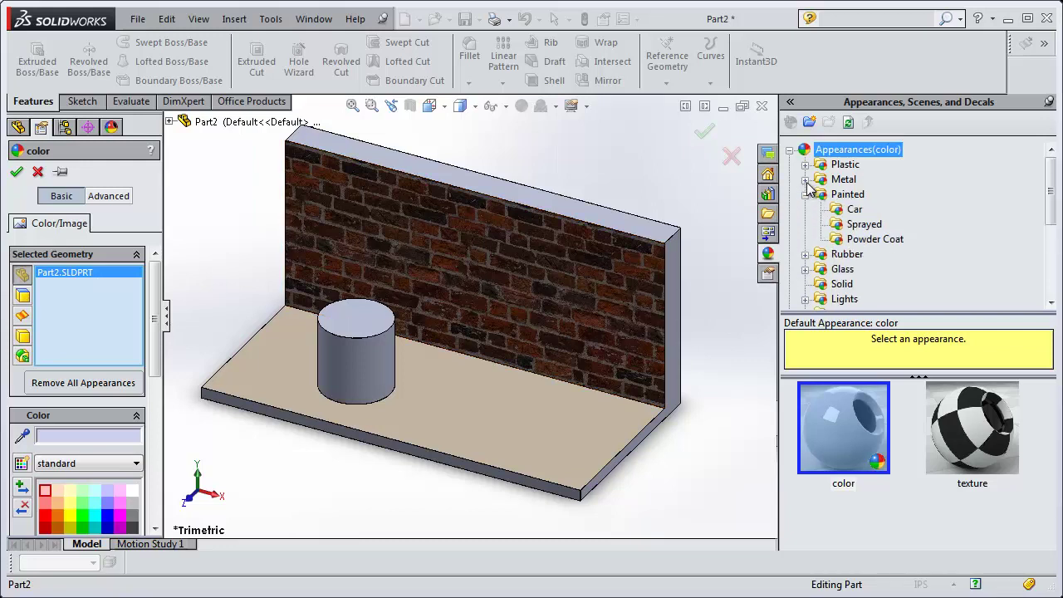
left_click(806, 181)
left_click(870, 196)
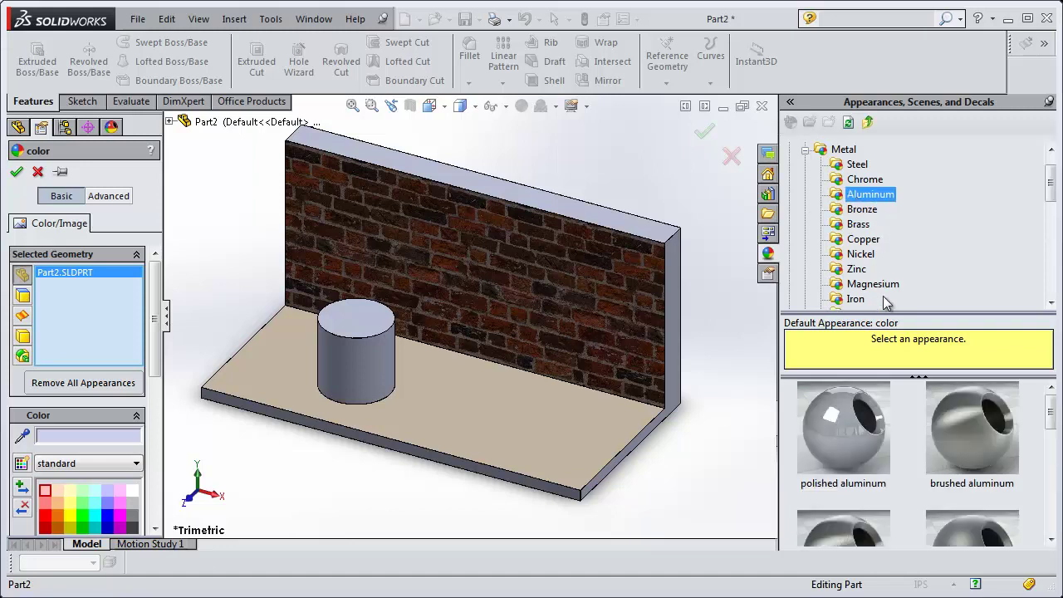
scroll(1053, 418, "down", 1)
scroll(1052, 417, "down", 1)
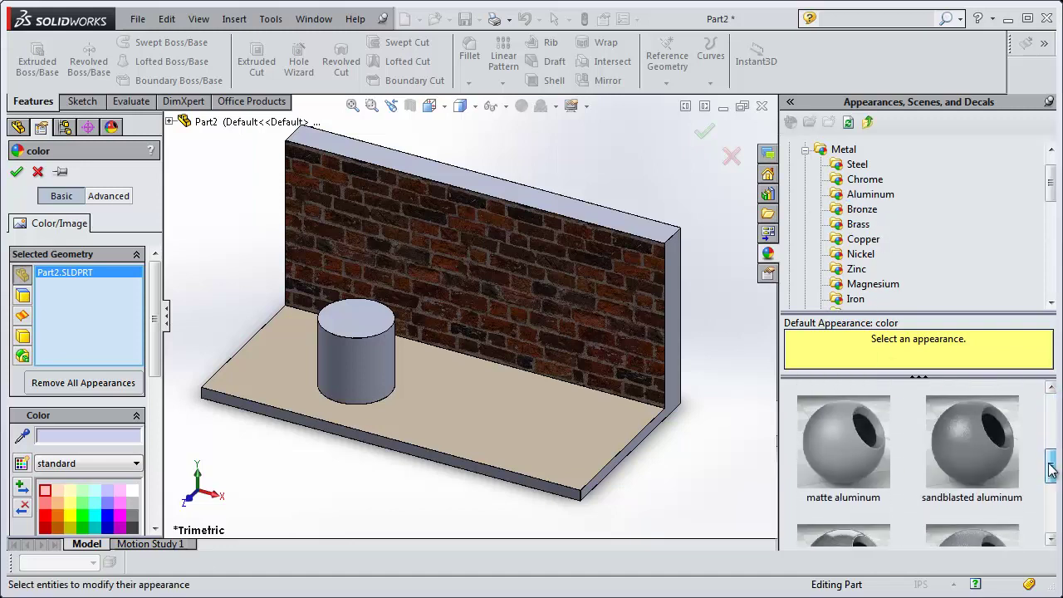
scroll(1047, 417, "up", 2)
left_click_drag(873, 426, 384, 363)
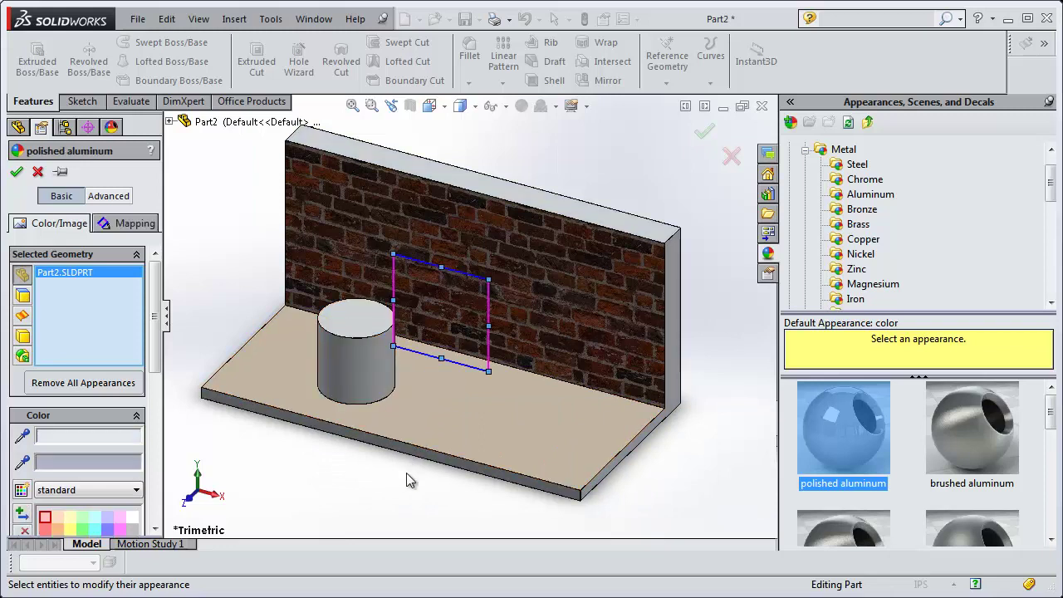
left_click(17, 172)
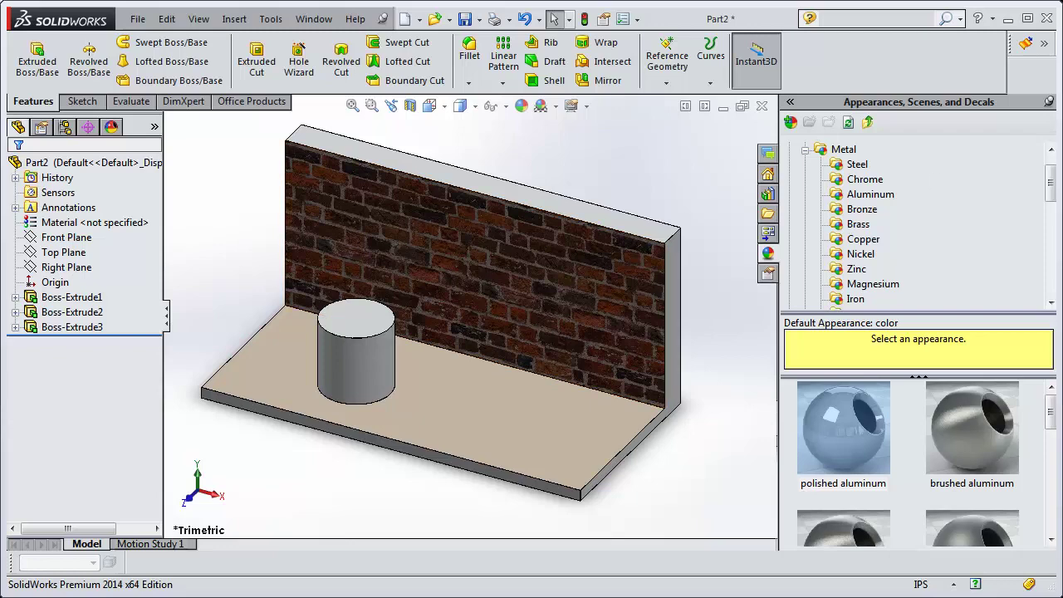
Step: Hide the appearance library and zoom and pan to enlarge the model
left_click(1049, 102)
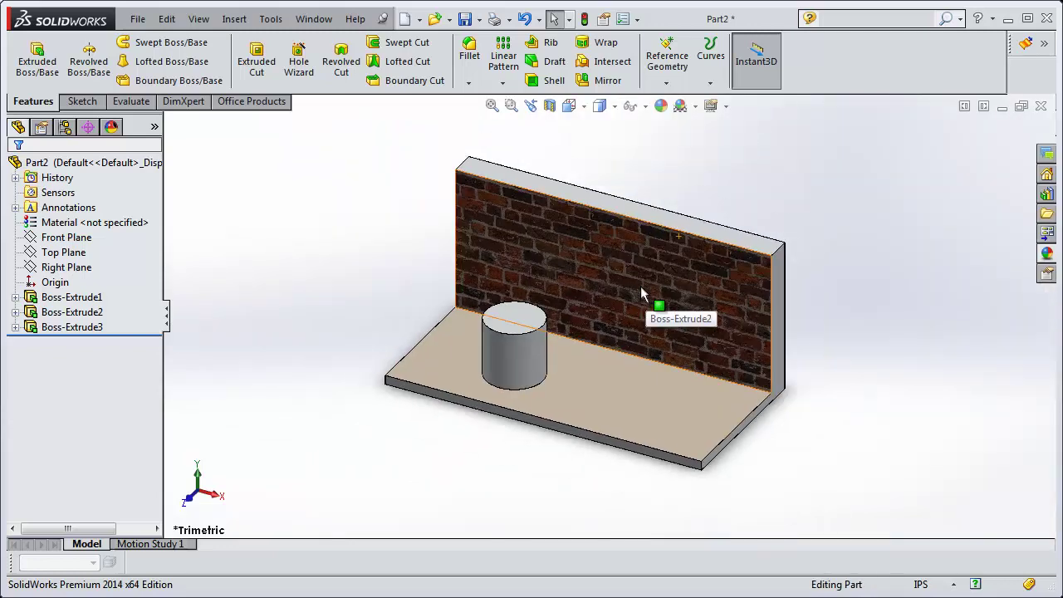
scroll(641, 294, "down", 2)
middle_click_drag(600, 326, 614, 328, "ctrl")
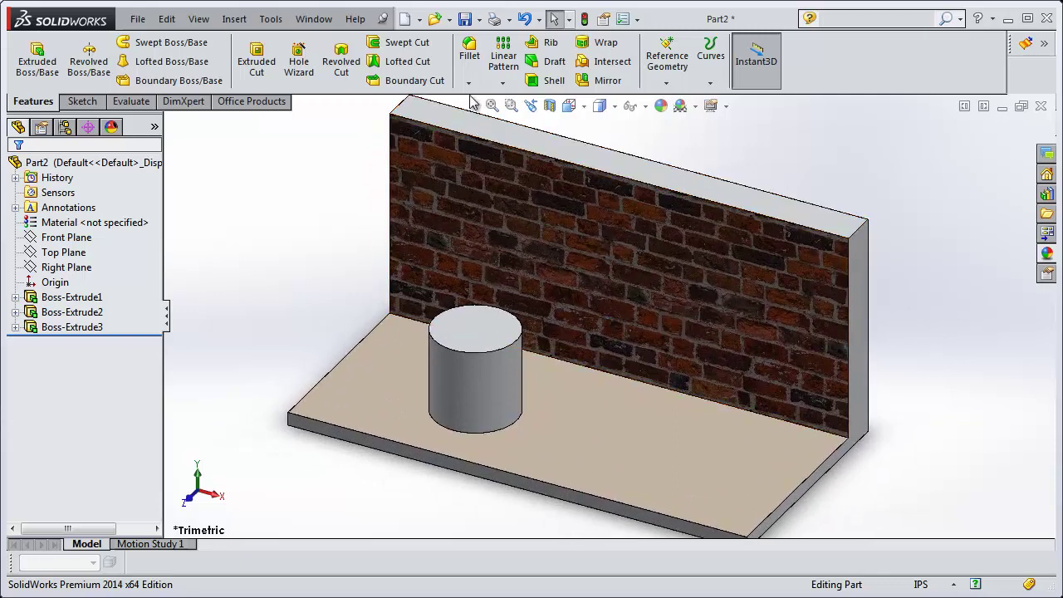
Step: Enable the PhotoView 360 add-in through Options > Add-Ins
left_click(638, 20)
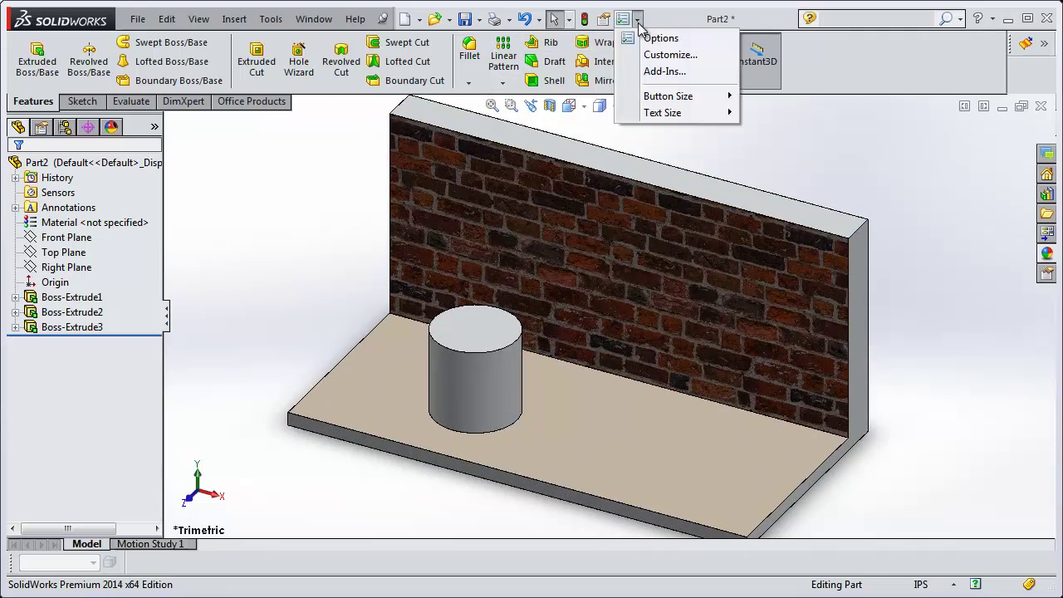
left_click(661, 72)
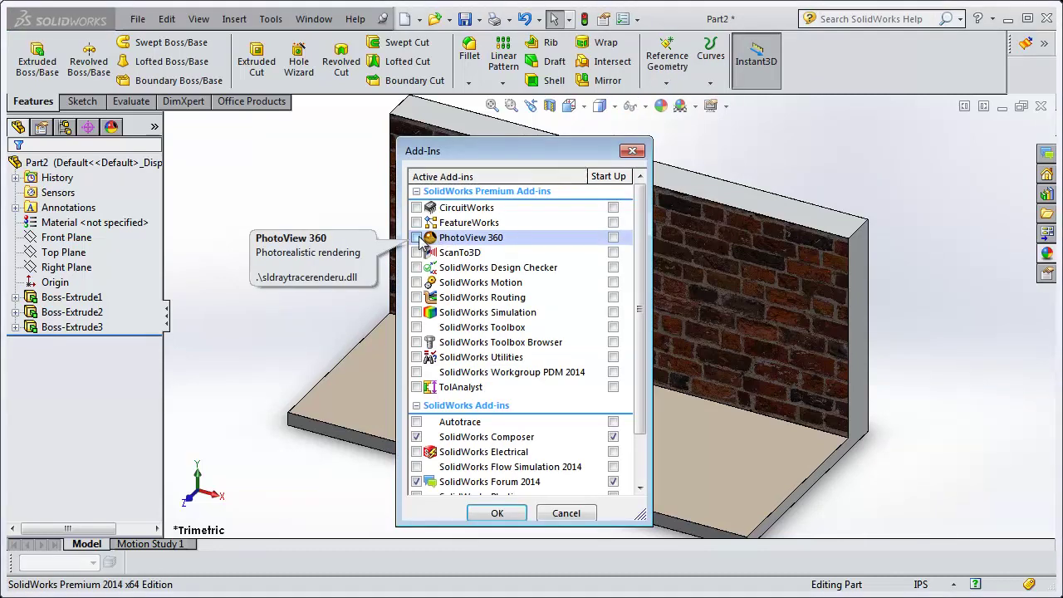
left_click(417, 238)
left_click(496, 513)
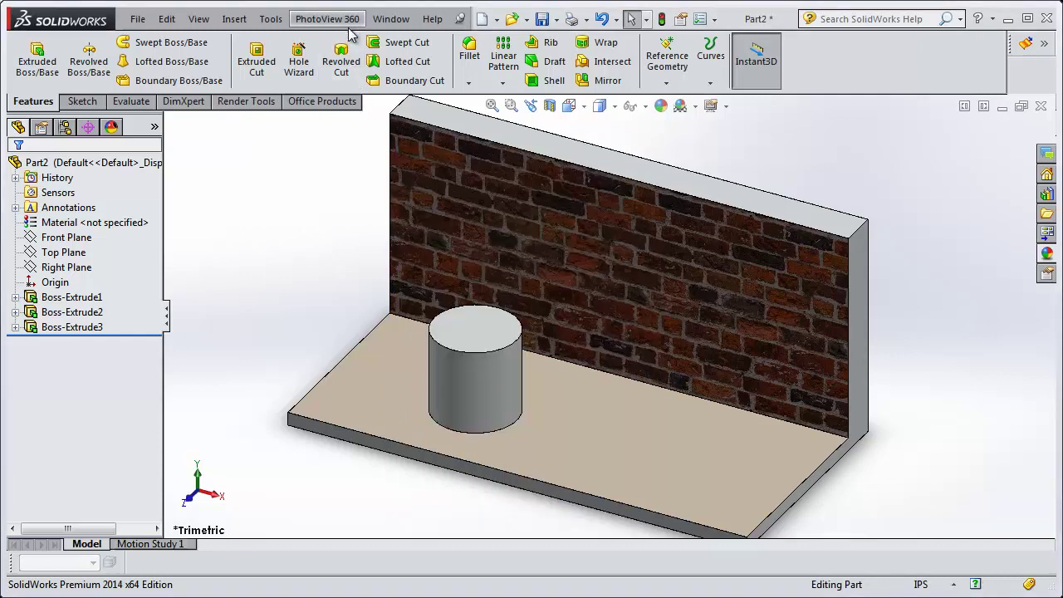
Step: Start a PhotoView 360 Final Render of the textured bracket
left_click(339, 26)
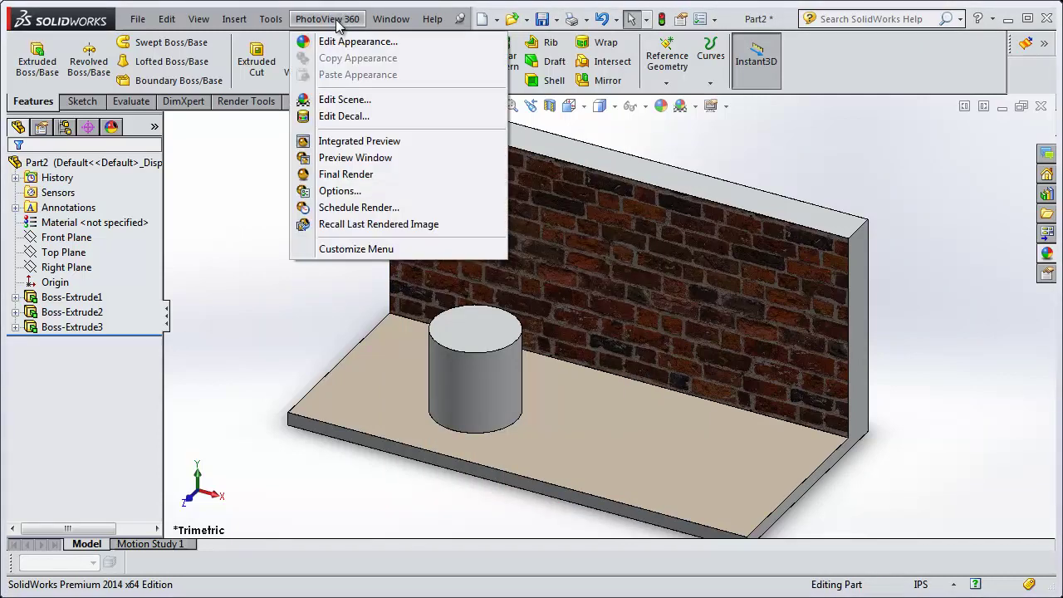
left_click(356, 182)
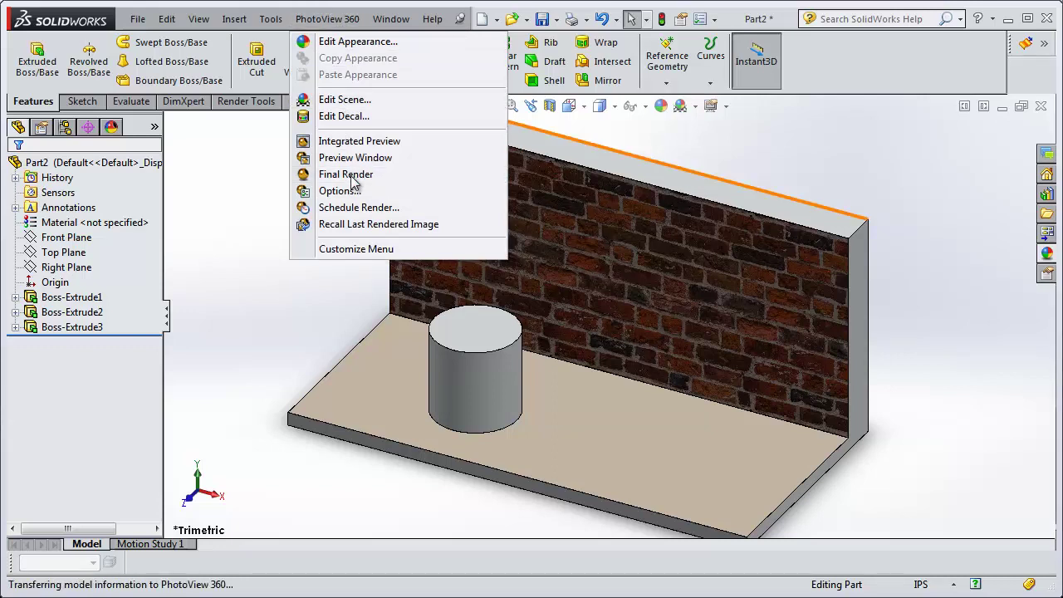